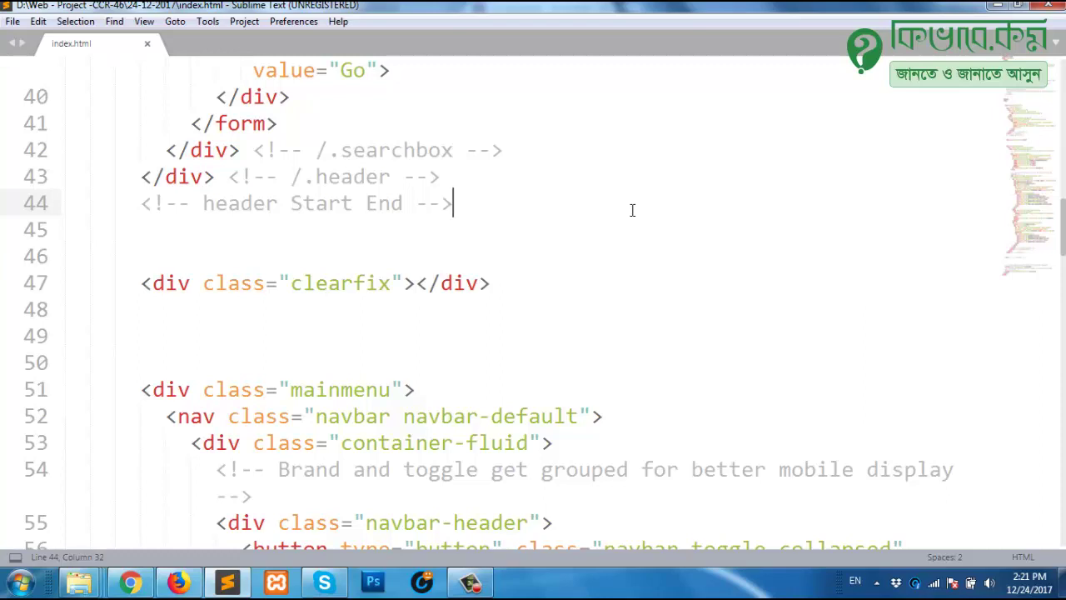
# Break index.html: remove the > from </form>, delete the line 40 </div>, and drop the space before class.
pyautogui.moveTo(271, 123); pyautogui.dragTo(294, 125)
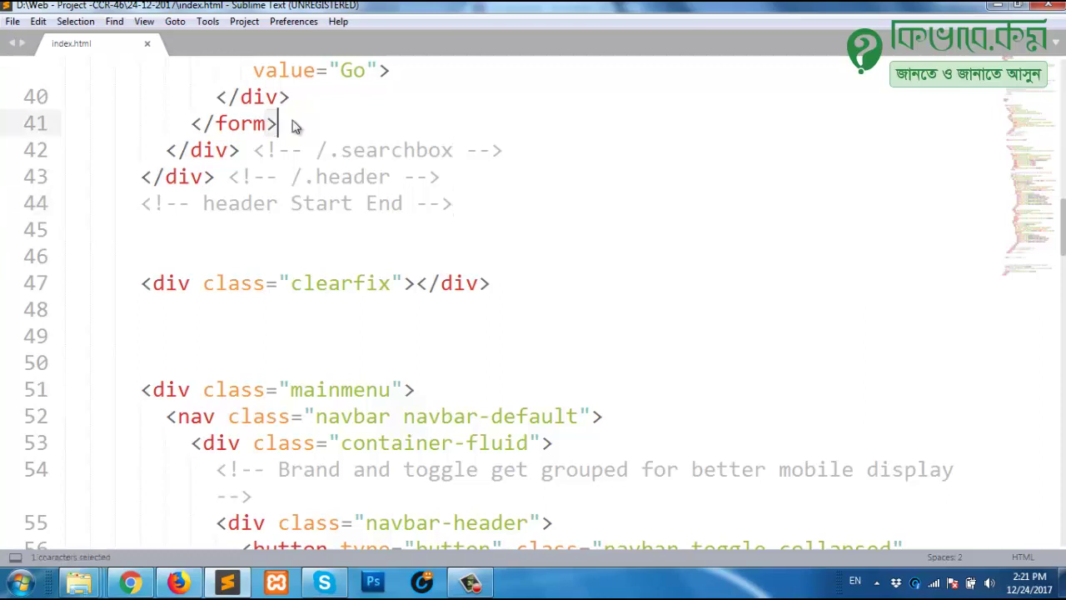
pyautogui.scroll(2, 309, 181)
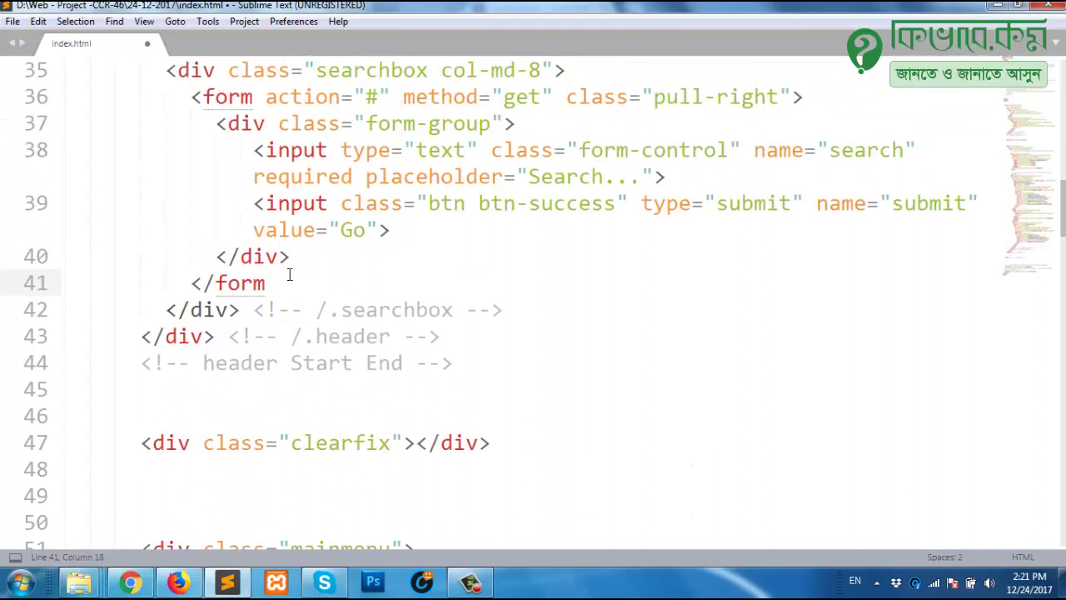
pyautogui.moveTo(289, 257); pyautogui.dragTo(188, 260)
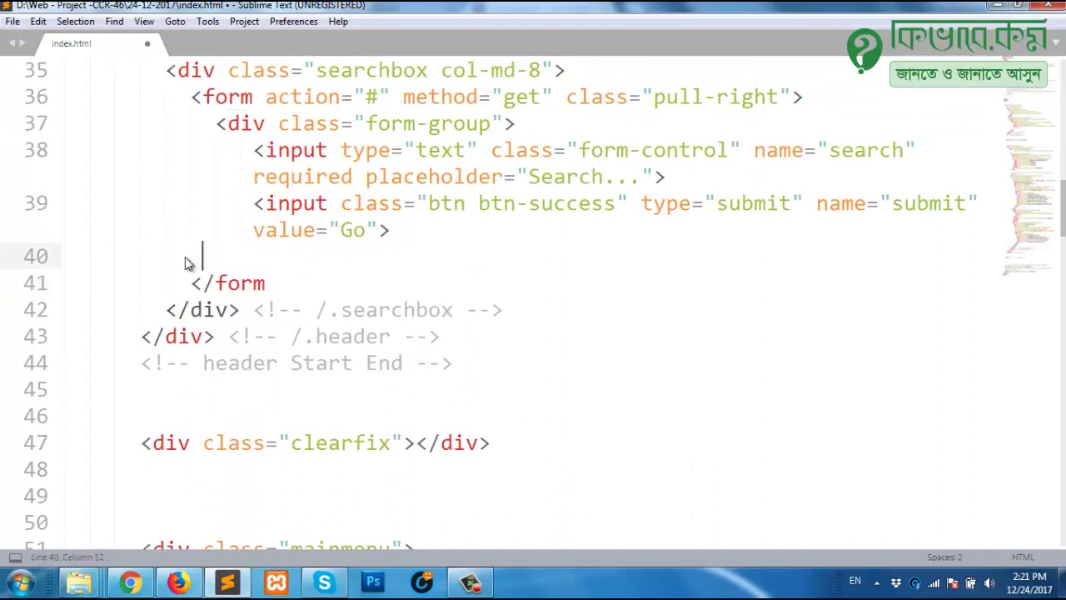
pyautogui.click(566, 96)
pyautogui.press('BackSpace')
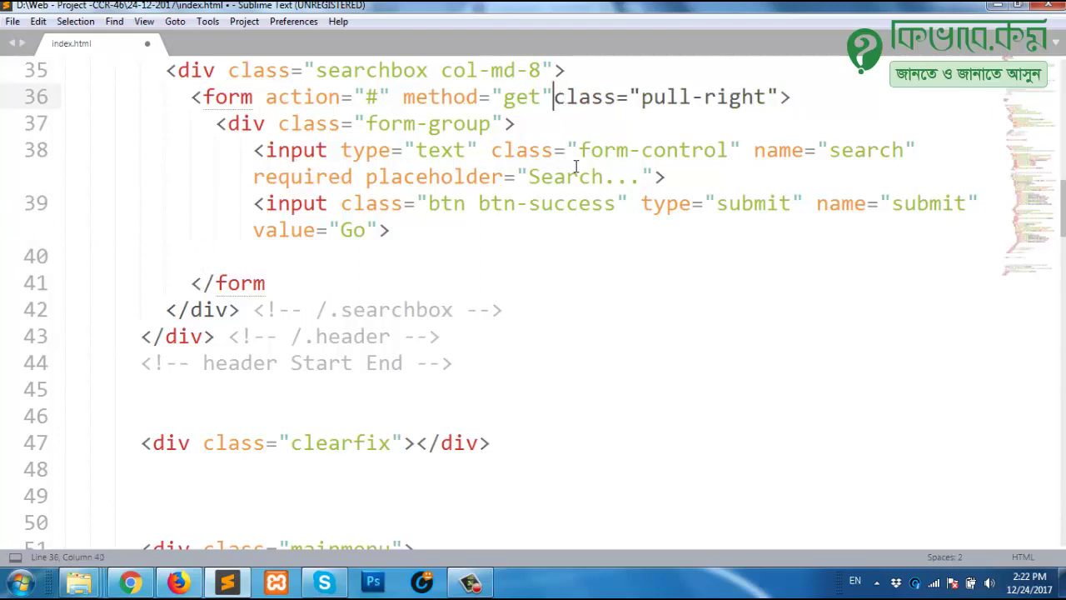
# Save index.html and bring up the options for opening it in a browser.
pyautogui.hotkey('ctrl', 's')
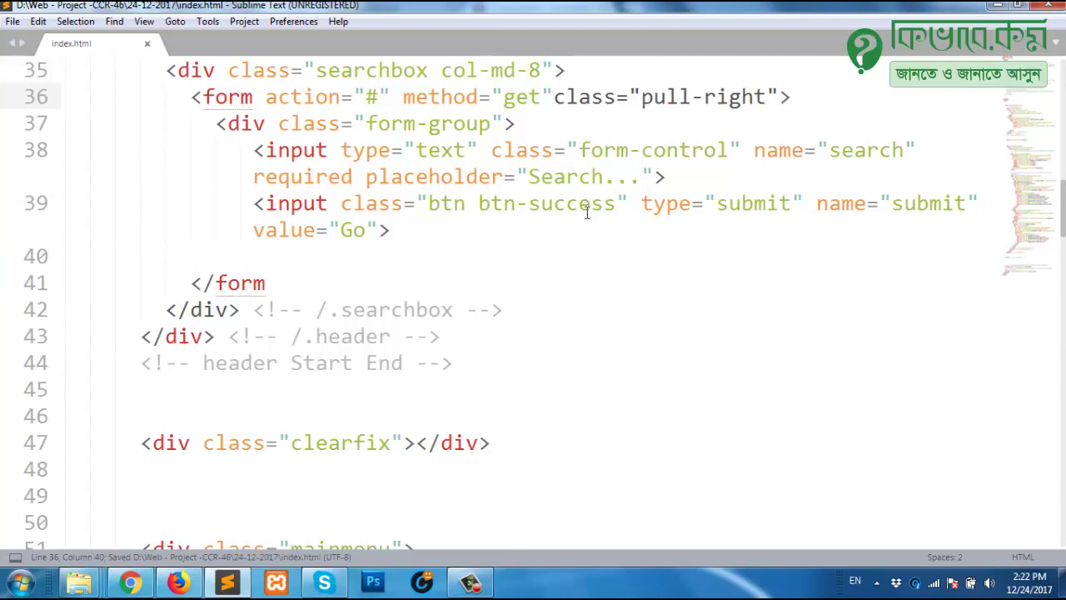
pyautogui.scroll(-1, 272, 188)
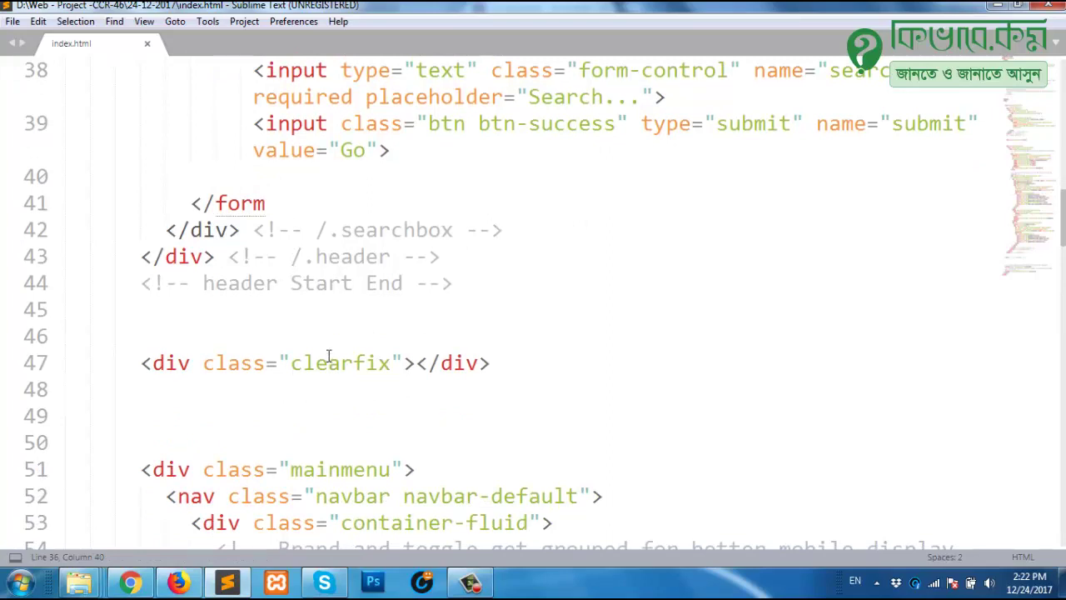
pyautogui.rightClick(512, 321)
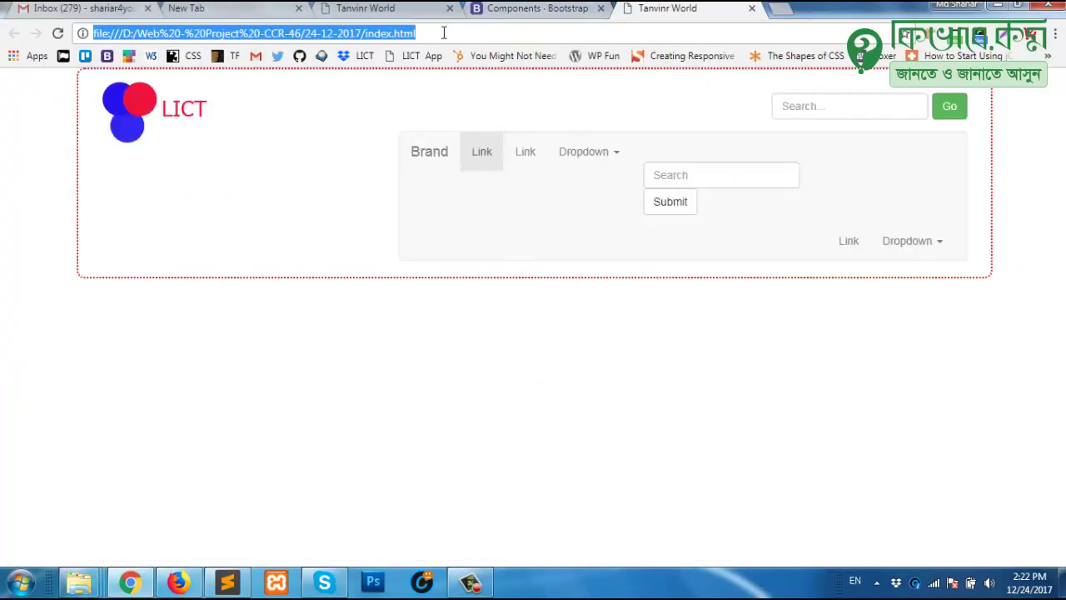
# Load the local index.html in Firefox from its file:/// address and view its page source.
pyautogui.click(178, 582)
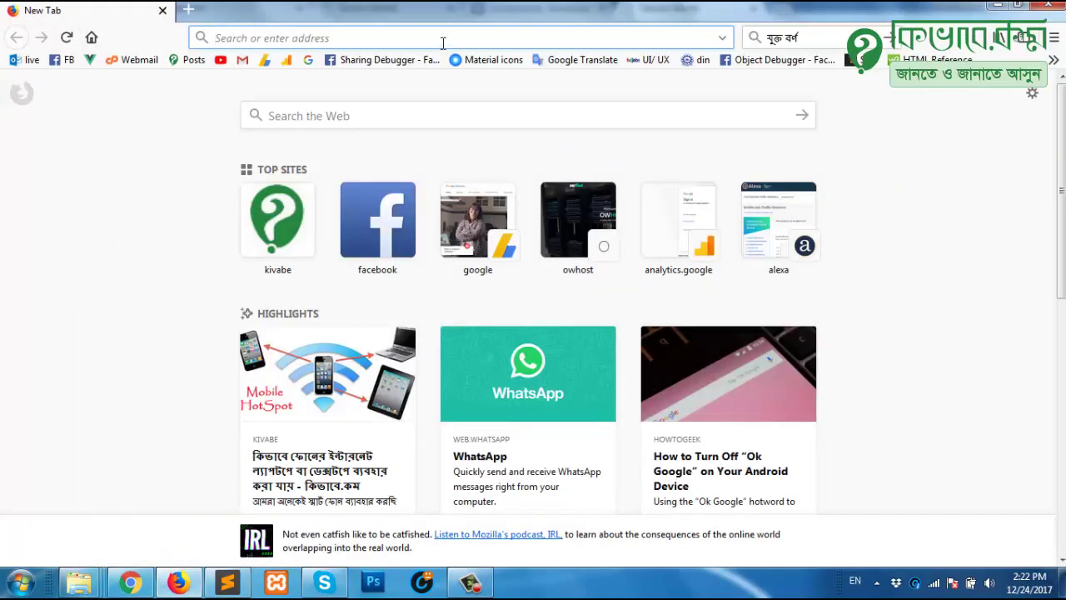
pyautogui.write('file:///D:/Web%20-%20Project%20-CCR-46/24-12-2017/index.html')
pyautogui.press('Return')
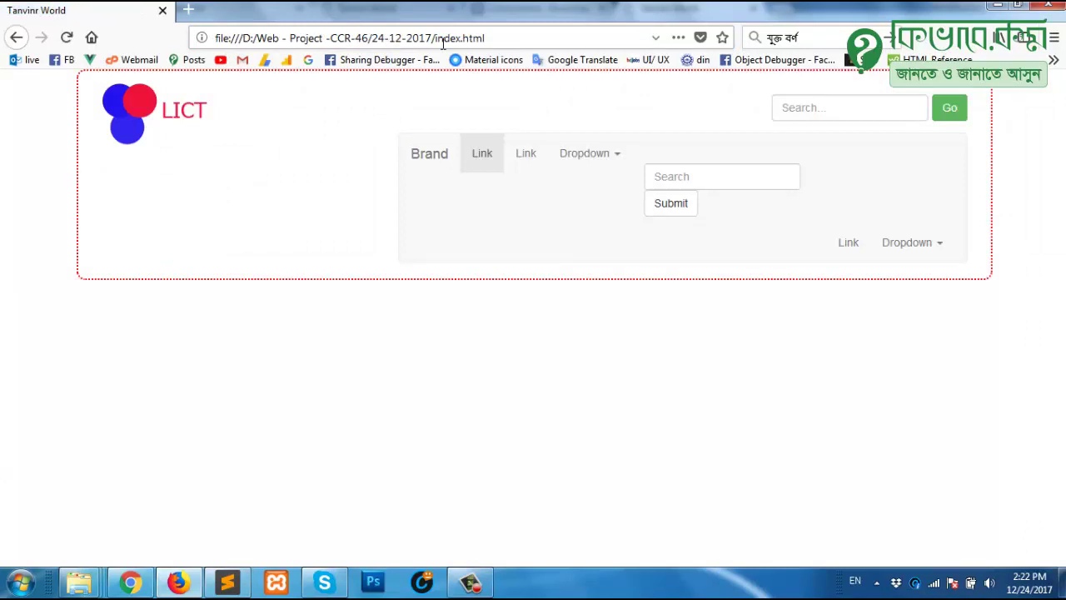
pyautogui.hotkey('ctrl', 'u')
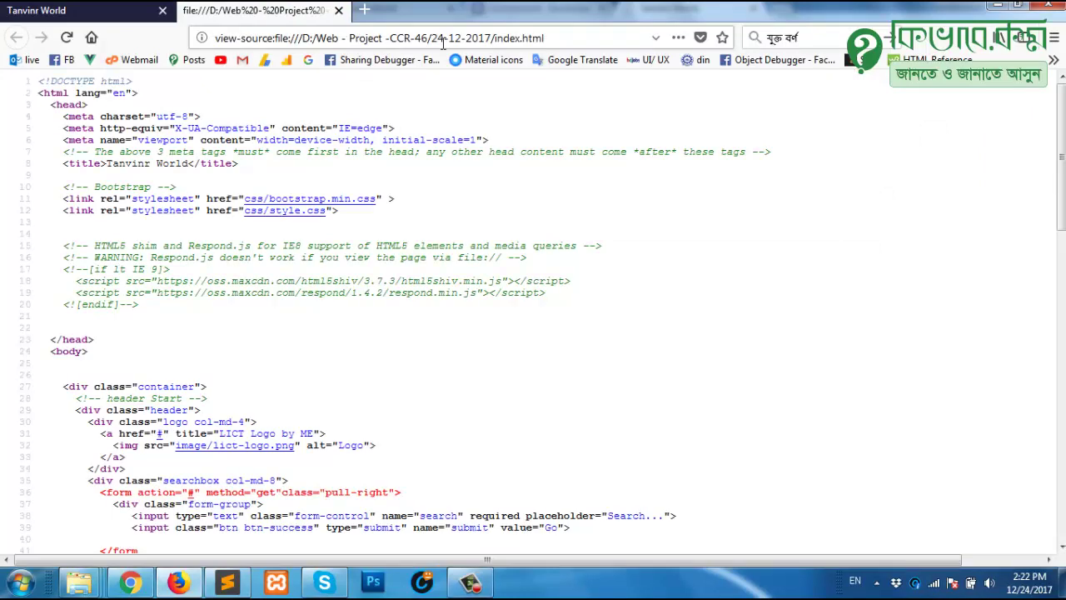
# Zoom the page source to 130% and highlight line 36's method="get" lacking a following space.
pyautogui.scroll(-5, 481, 124)
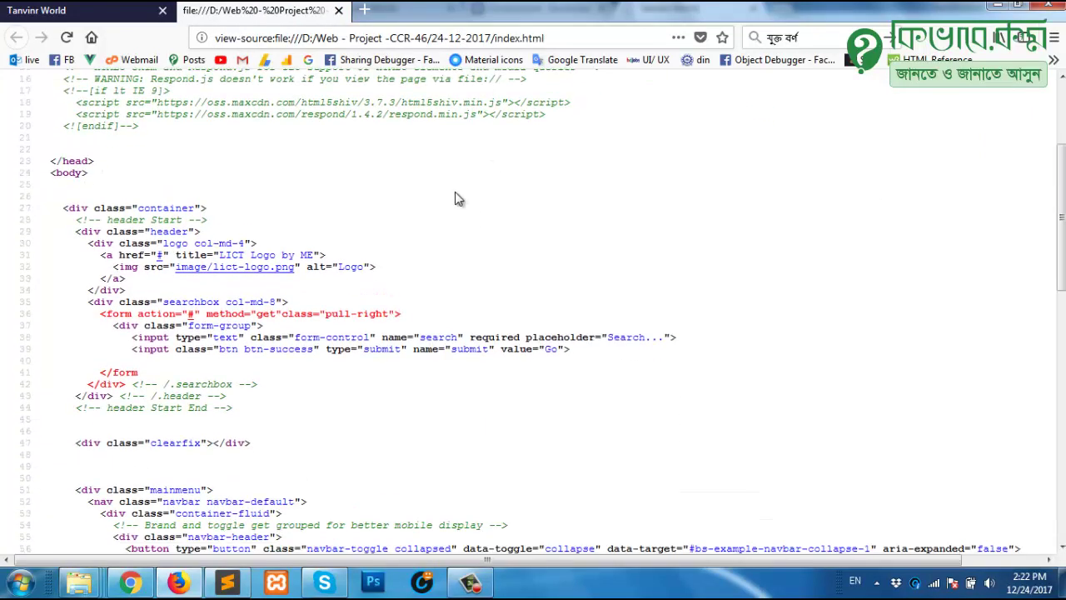
pyautogui.moveTo(110, 315); pyautogui.dragTo(338, 314)
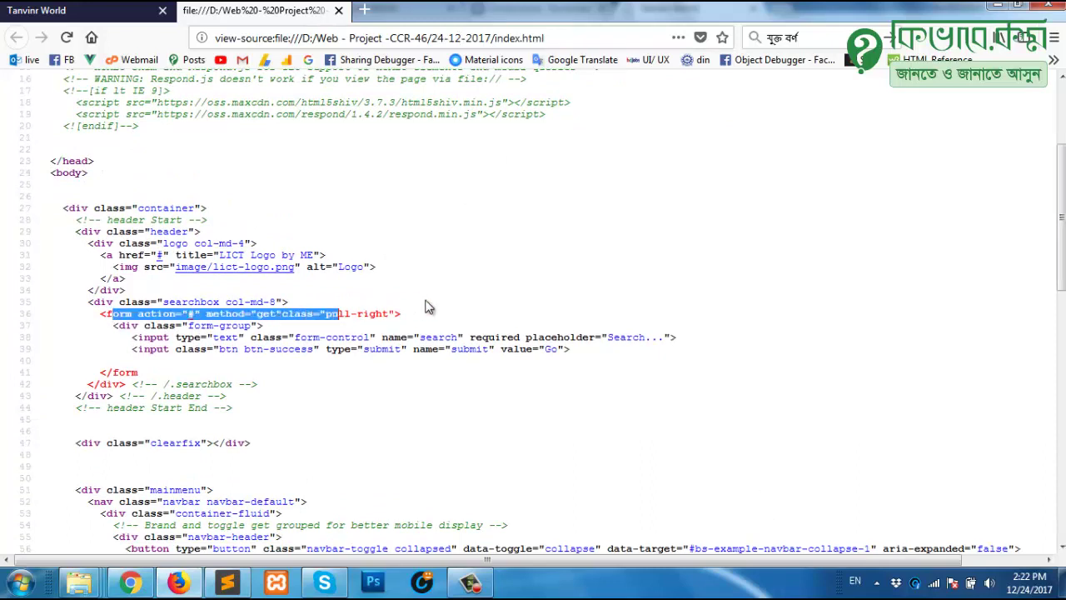
pyautogui.click(323, 314)
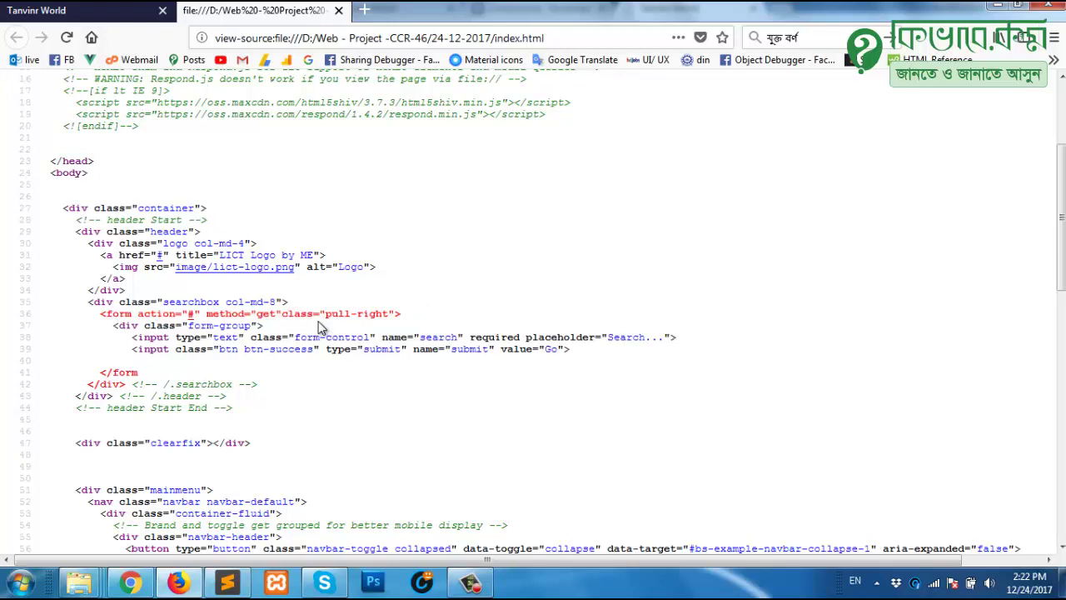
pyautogui.hotkey('ctrl', '+')
pyautogui.hotkey('ctrl', '+')
pyautogui.hotkey('ctrl', '+')
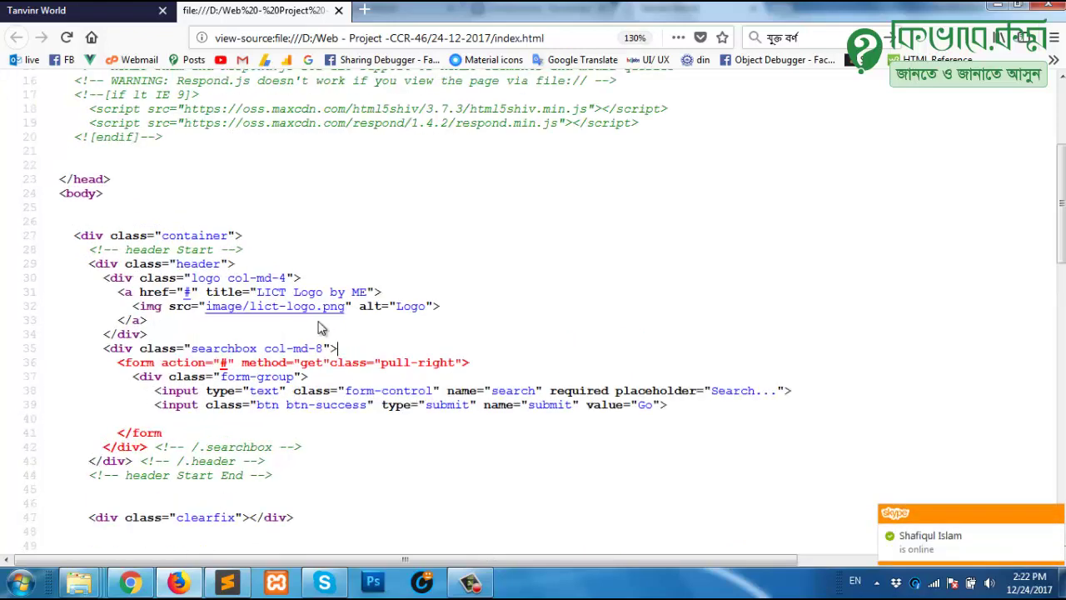
pyautogui.scroll(-2, 305, 370)
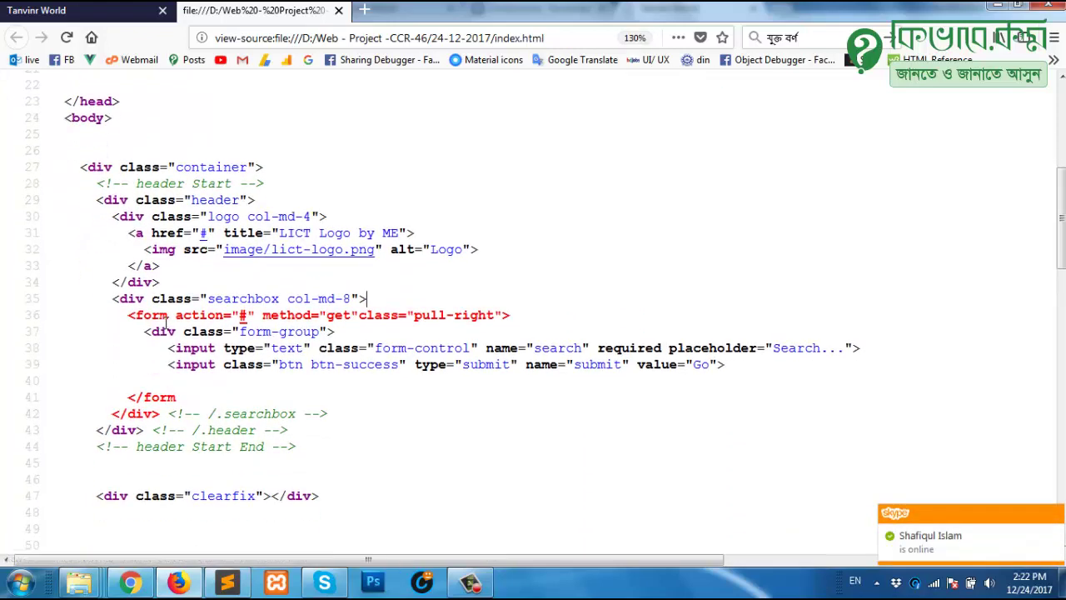
pyautogui.moveTo(261, 319); pyautogui.dragTo(360, 319)
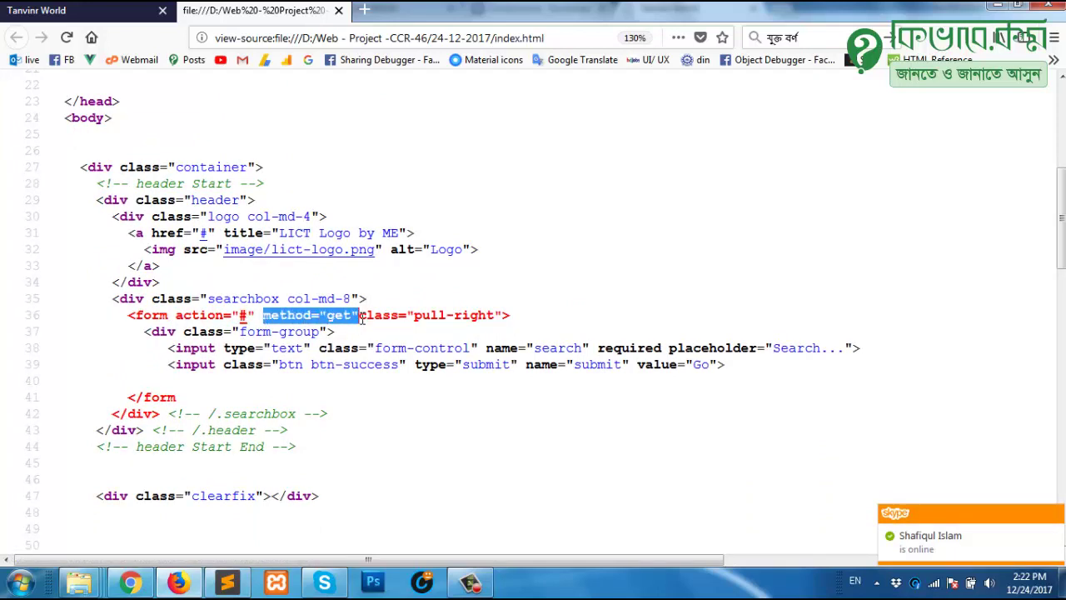
pyautogui.click(360, 319)
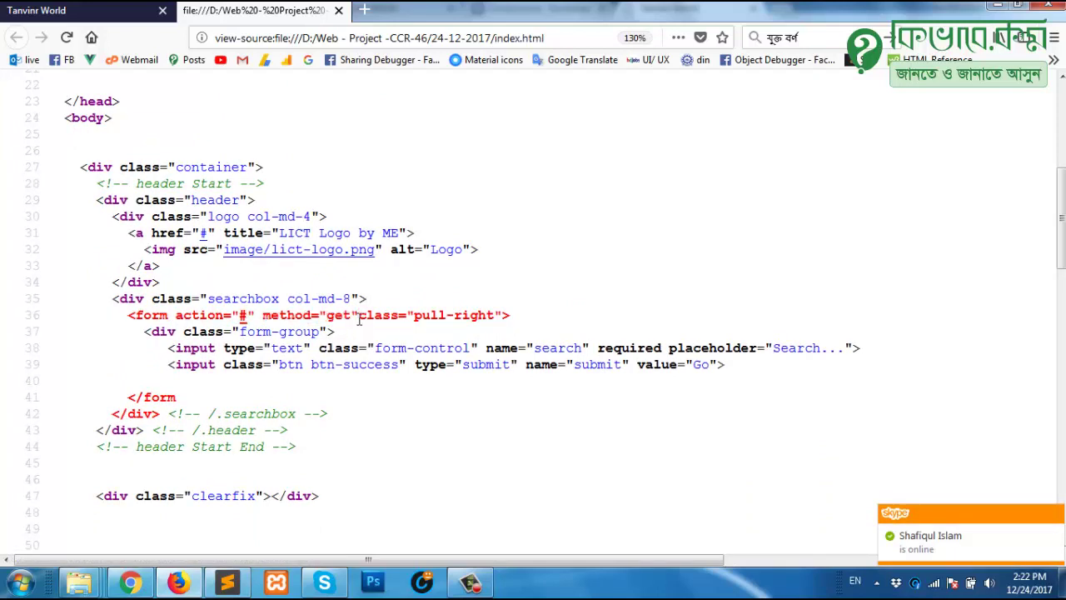
# Highlight the broken form end tag on line 41 and the div on line 42, then return to Sublime Text.
pyautogui.scroll(-2, 356, 317)
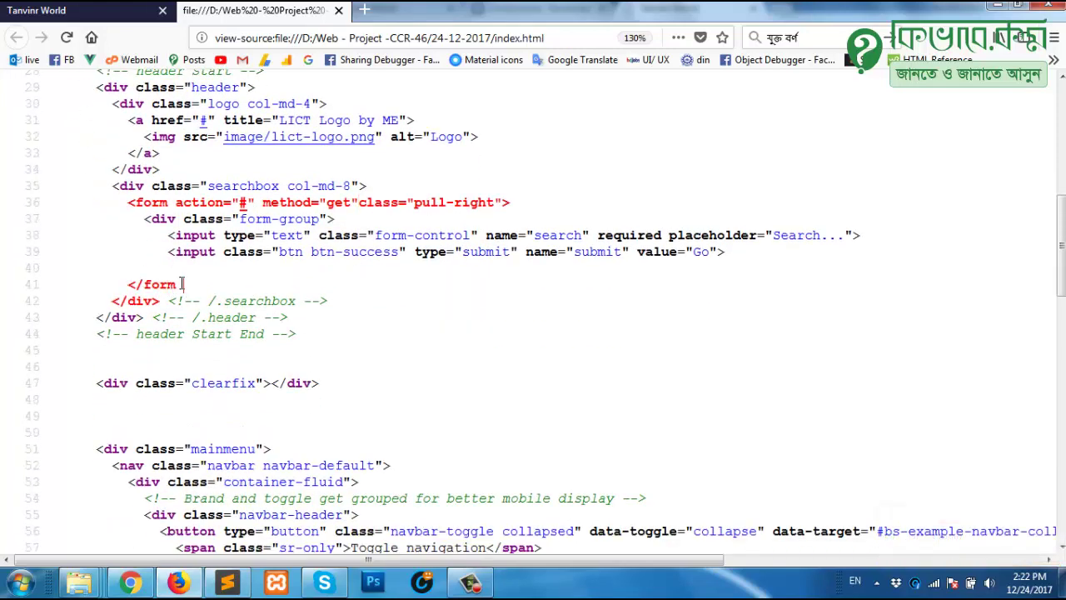
pyautogui.moveTo(183, 289)
pyautogui.doubleClick(183, 285)
pyautogui.doubleClick(142, 302)
pyautogui.scroll(-7, 142, 339)
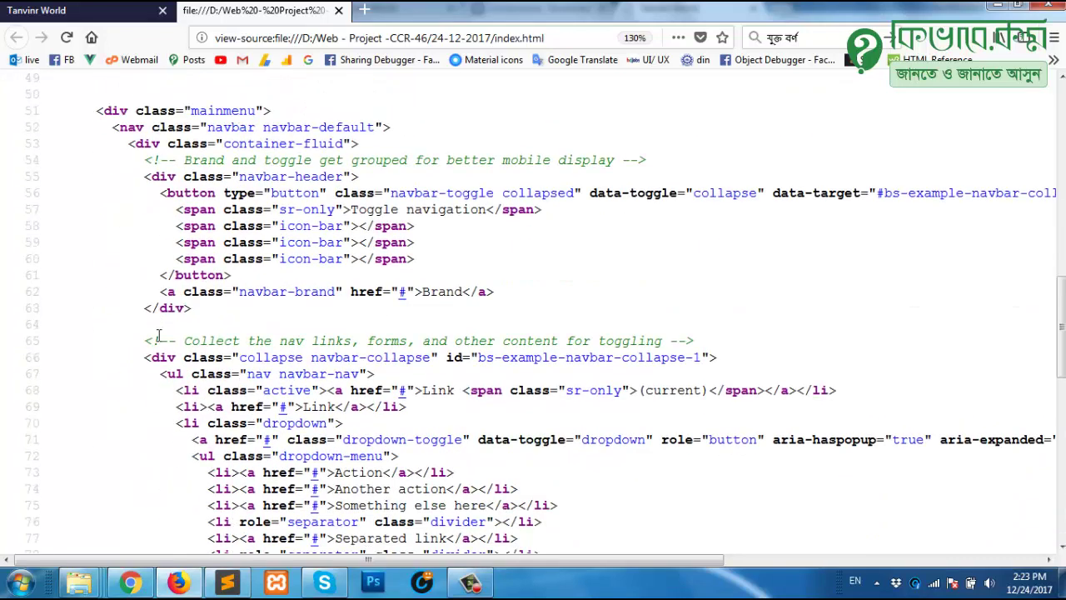
pyautogui.scroll(7, 157, 335)
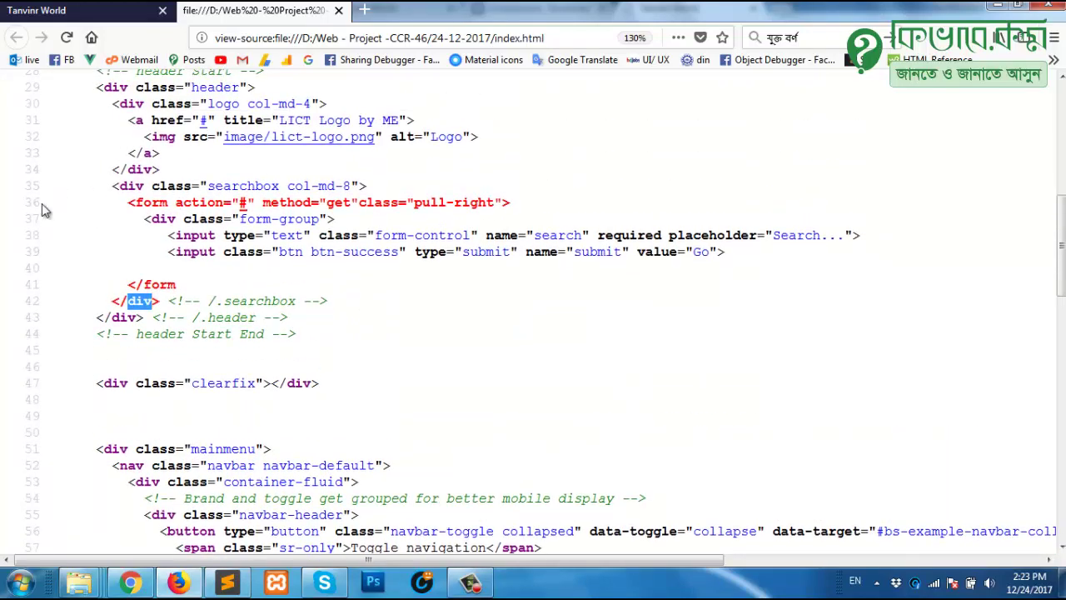
pyautogui.click(227, 582)
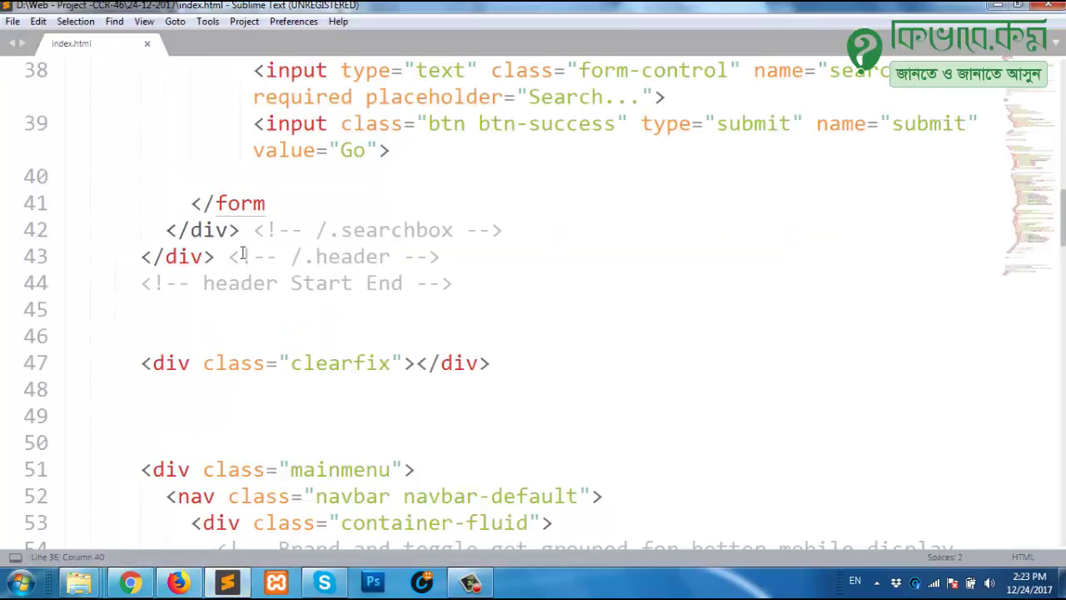
# Search Google for 'html validator' in a new Firefox tab.
pyautogui.click(177, 582)
pyautogui.click(363, 10)
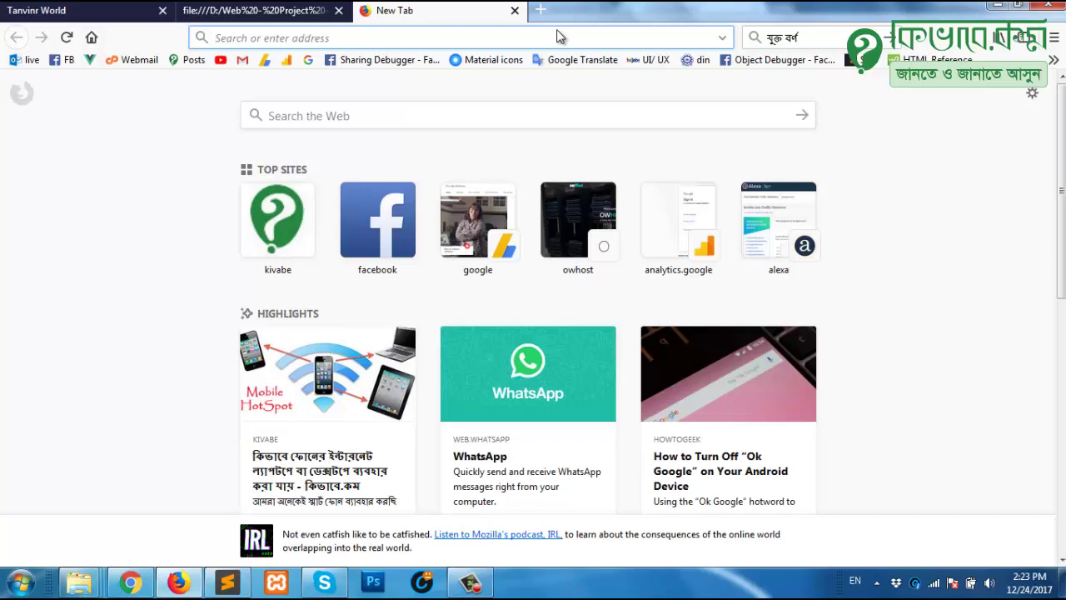
pyautogui.write('htl')
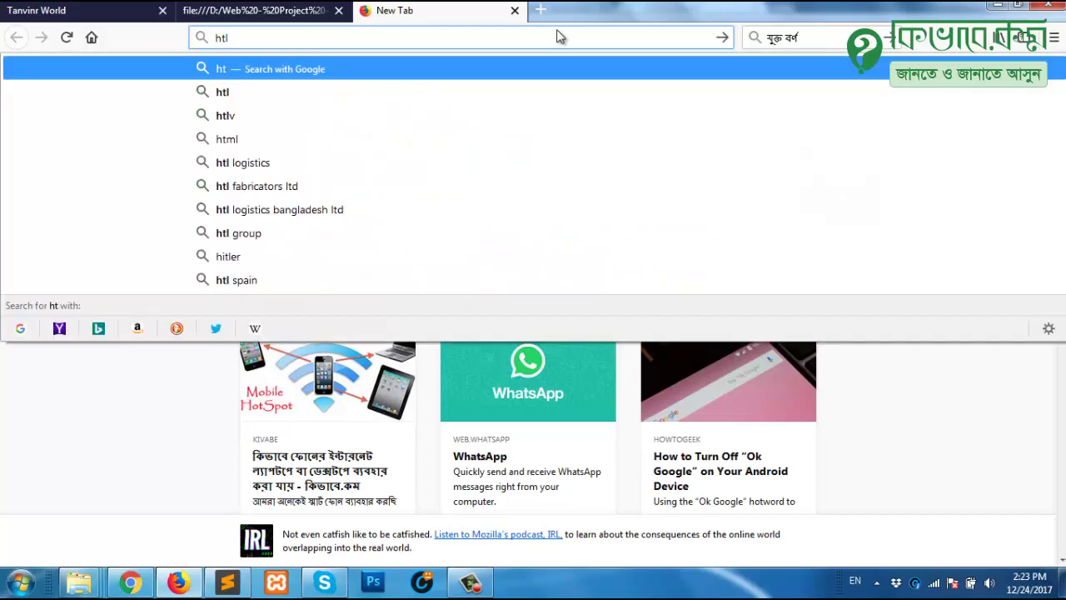
pyautogui.press('BackSpace')
pyautogui.write('ml validator')
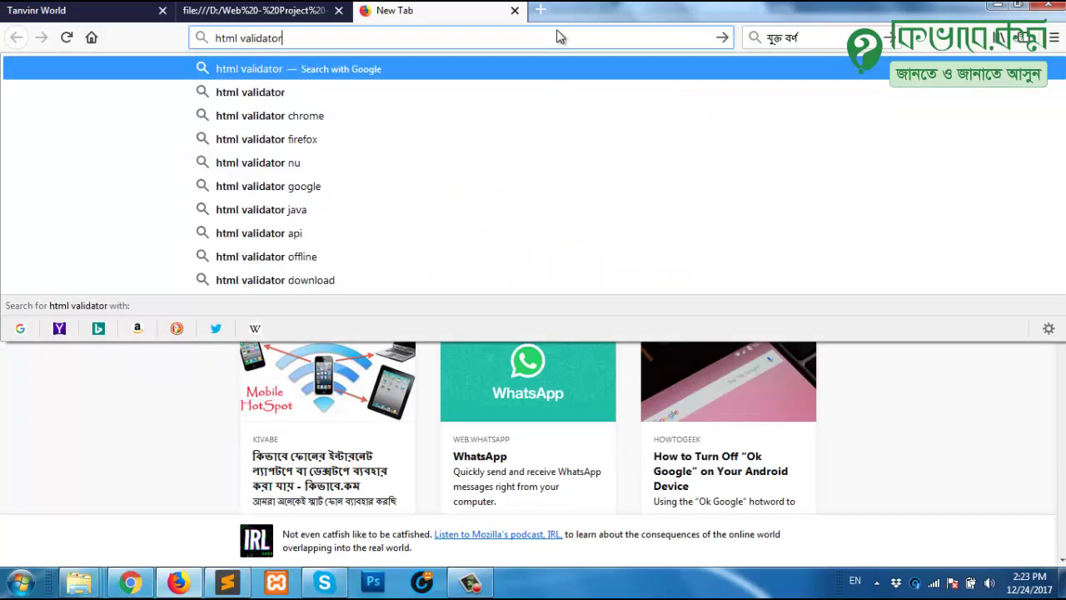
pyautogui.press('Return')
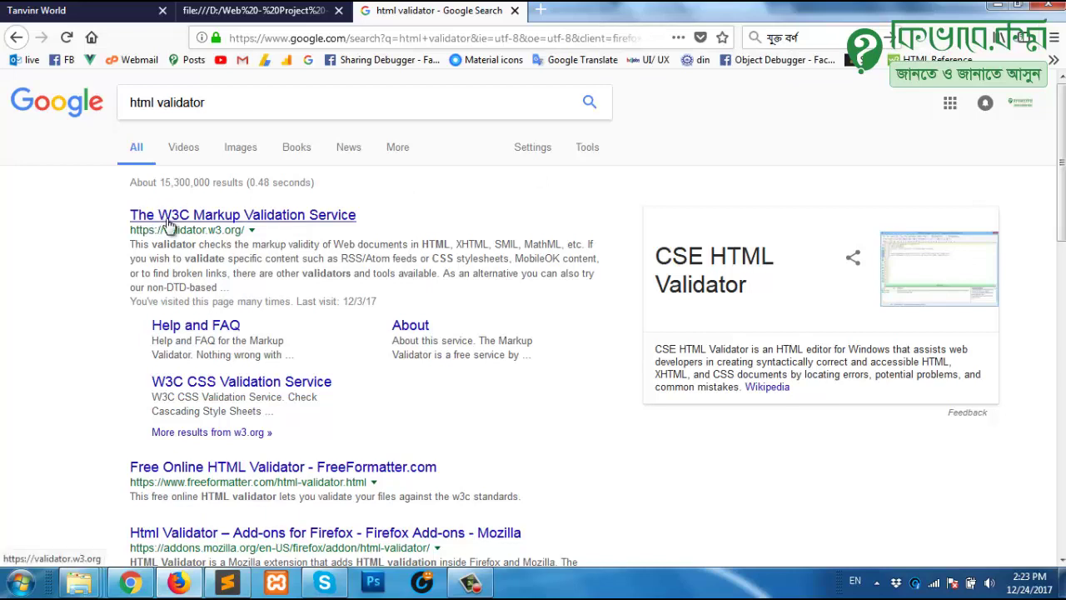
# Open the W3C Markup Validation Service and upload index.html from Web - Project -CCR-46 > 24-12-2017.
pyautogui.click(293, 218)
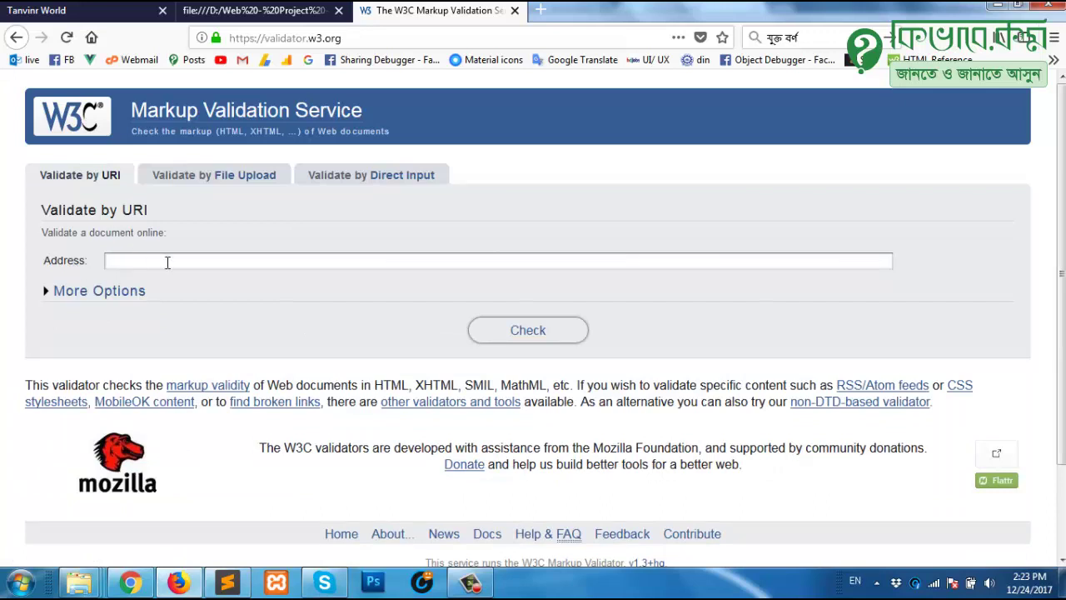
pyautogui.click(248, 175)
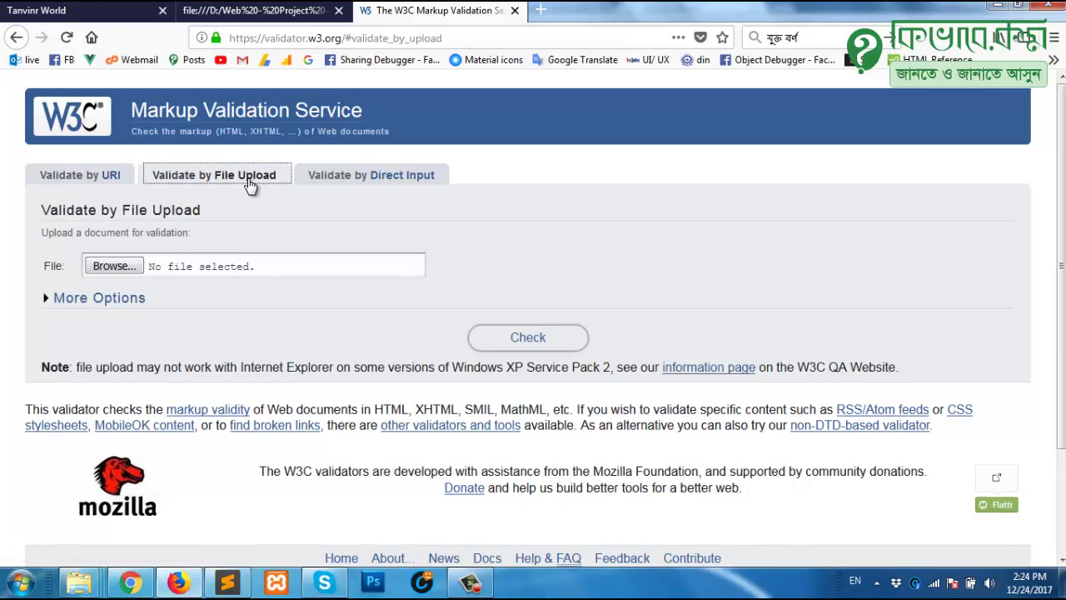
pyautogui.click(116, 267)
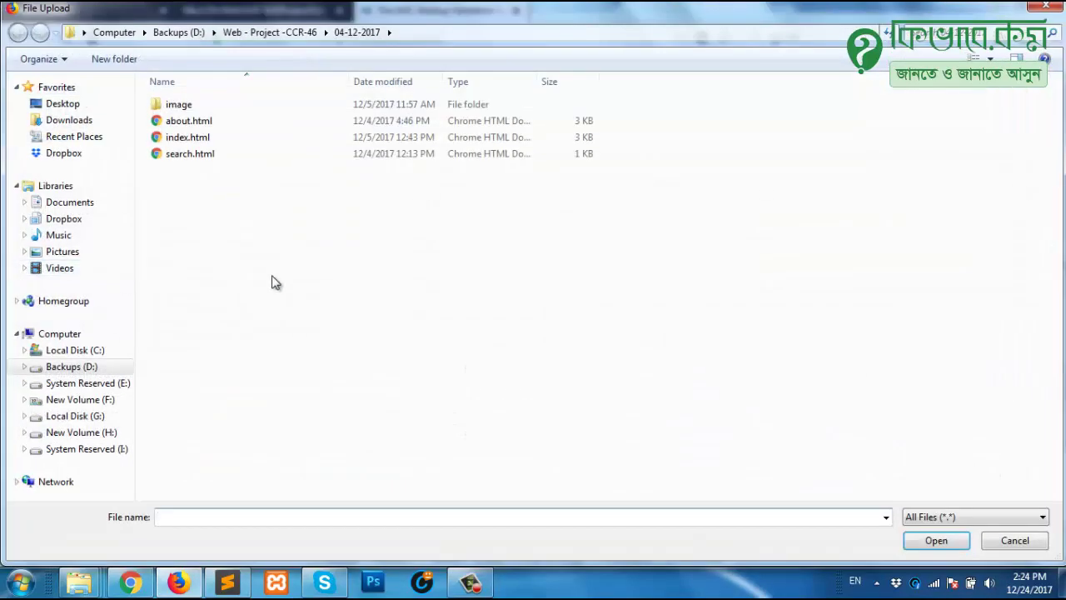
pyautogui.click(179, 33)
pyautogui.click(198, 326)
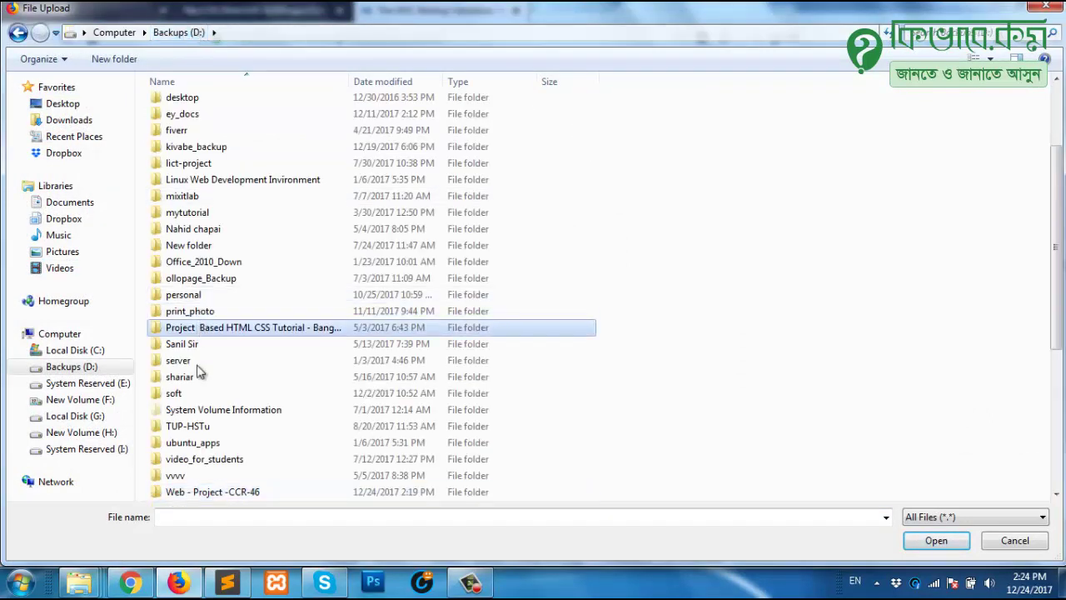
pyautogui.doubleClick(214, 492)
pyautogui.doubleClick(200, 269)
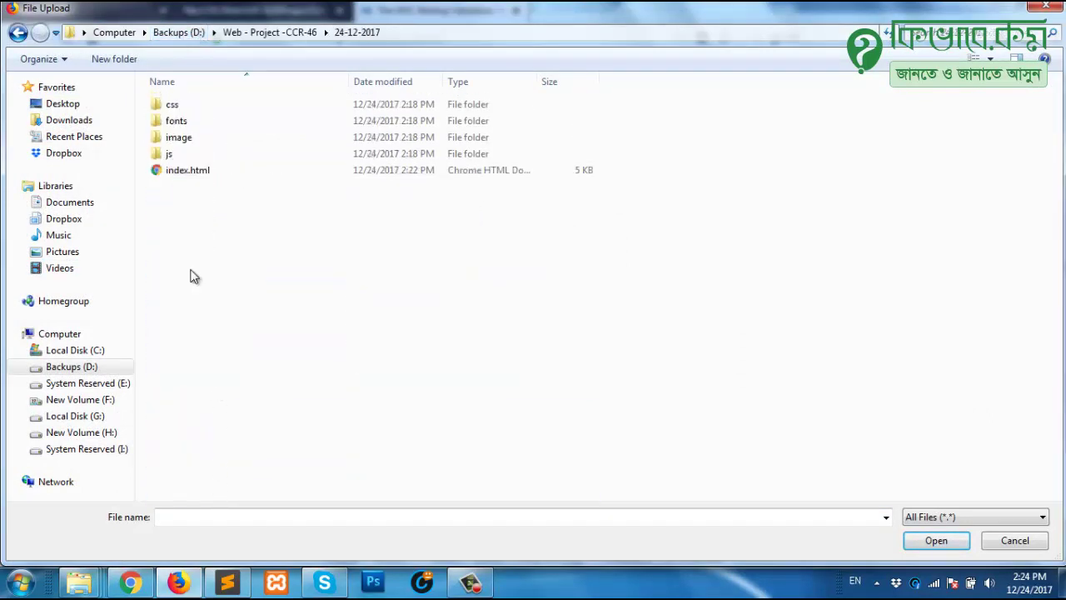
pyautogui.click(194, 171)
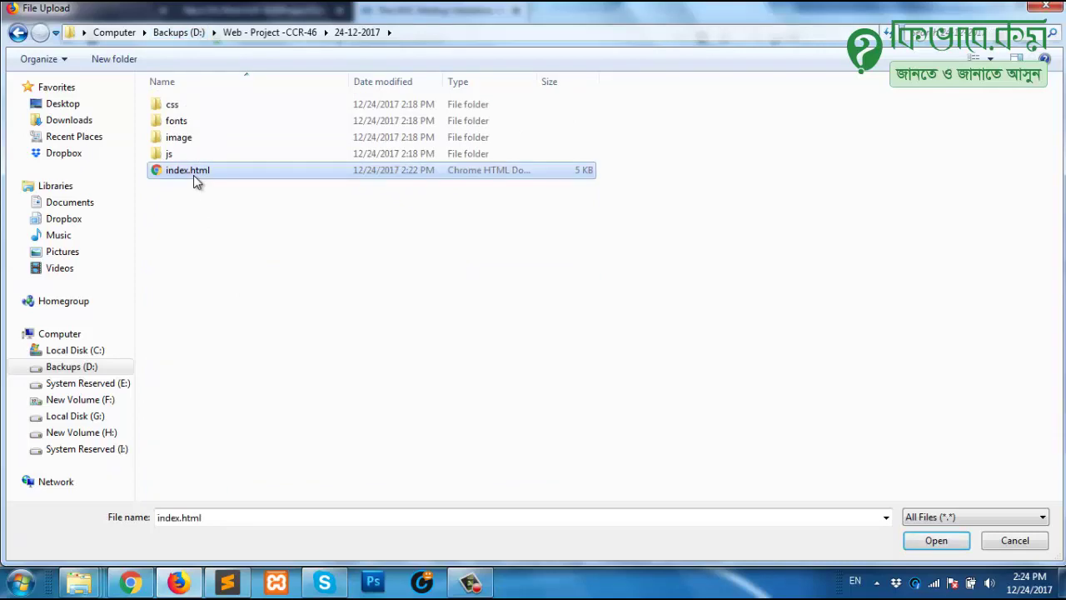
pyautogui.click(936, 541)
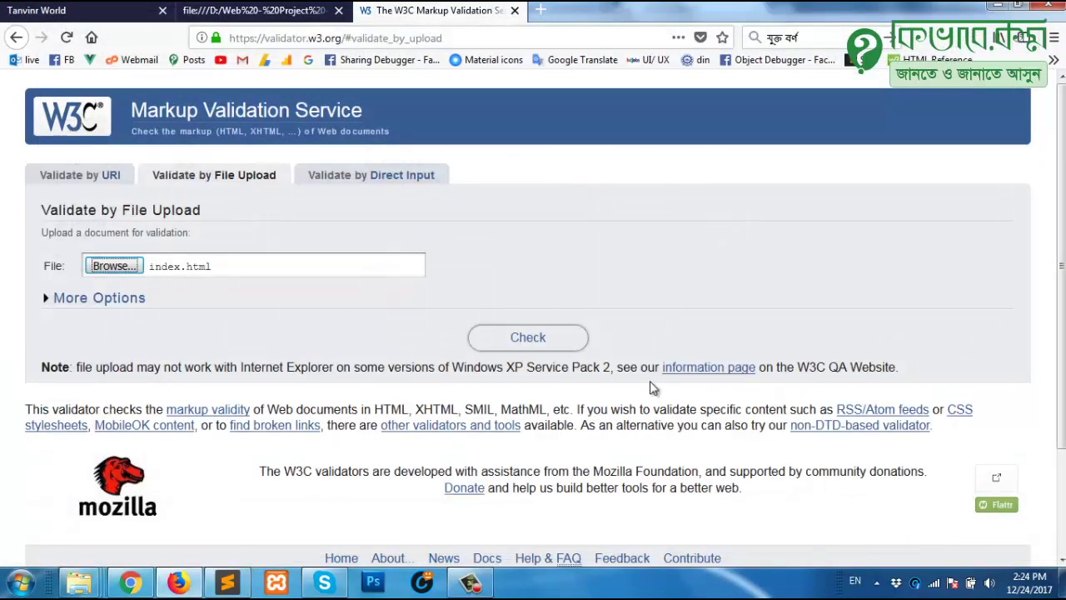
# Check the uploaded index.html and mark line 36 of the first 'No space between attributes' error.
pyautogui.click(553, 349)
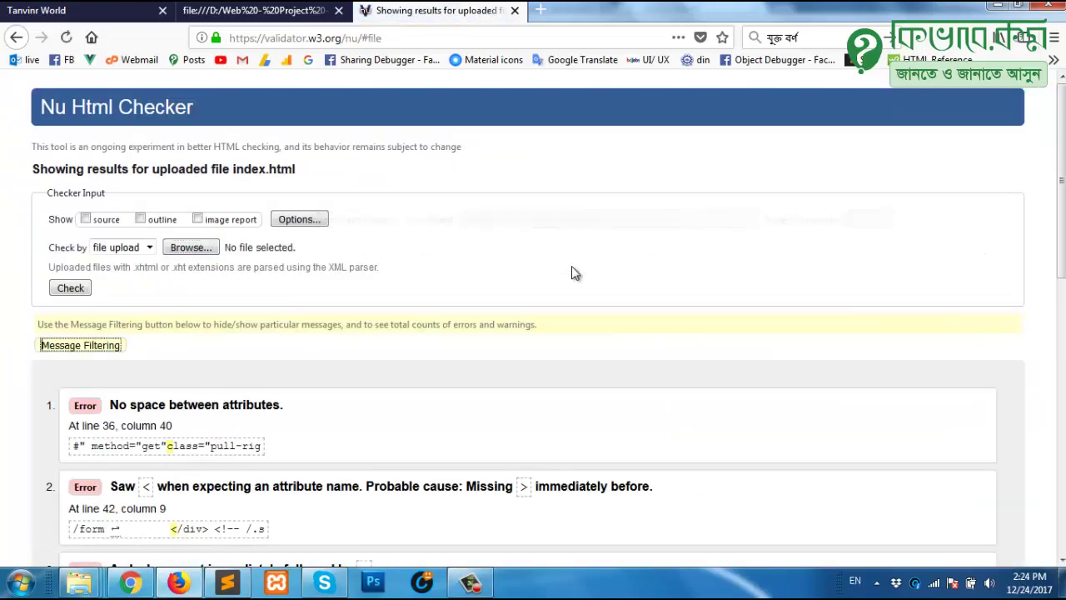
pyautogui.scroll(-2, 571, 273)
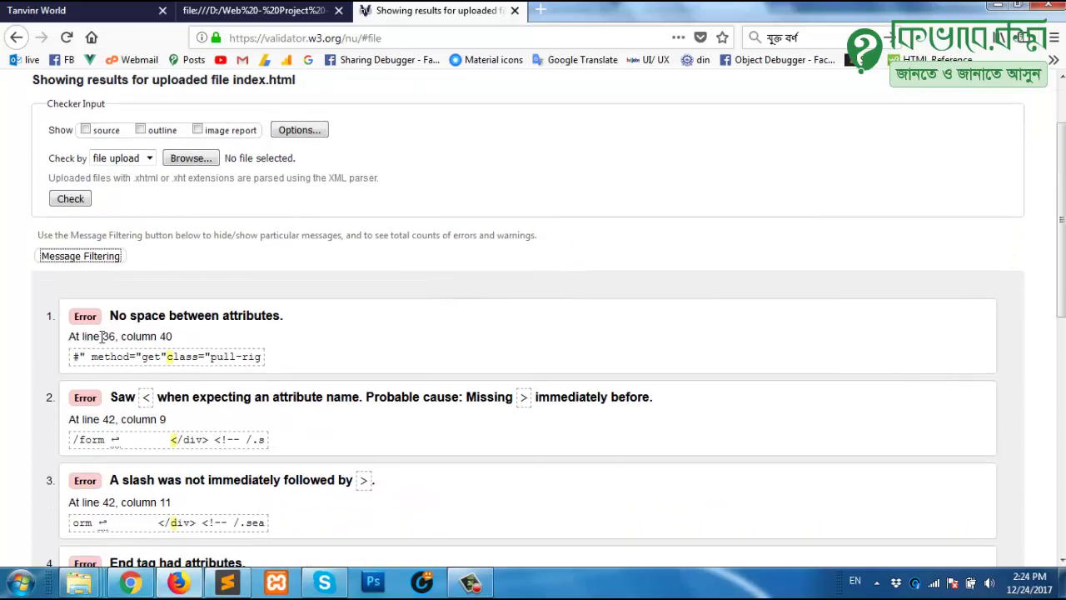
pyautogui.moveTo(115, 337); pyautogui.dragTo(101, 337)
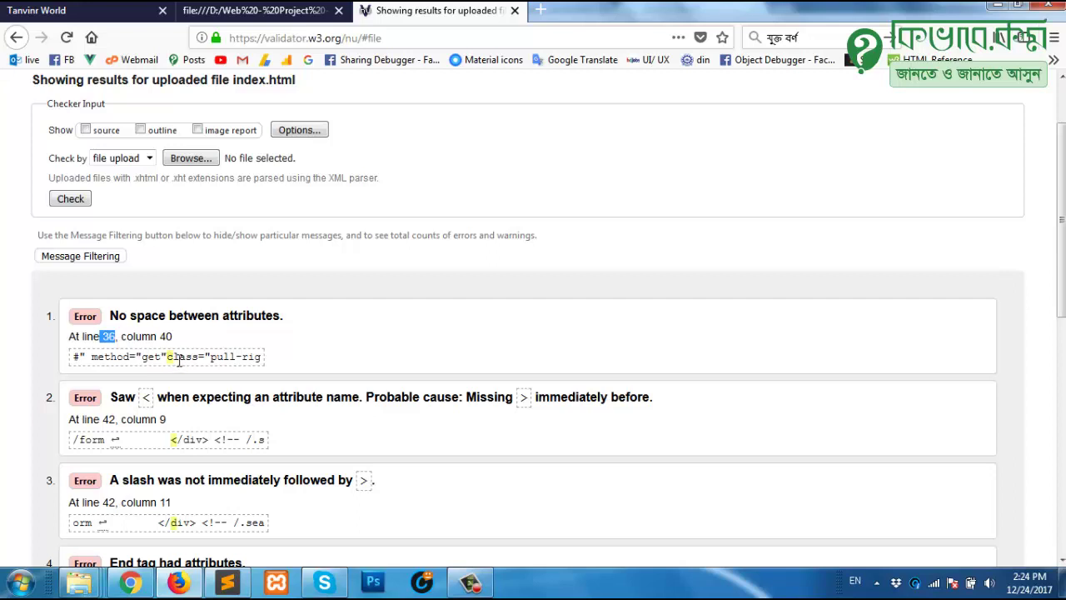
# Restore the space before class on line 36, save index.html, and return to the checker results.
pyautogui.click(237, 583)
pyautogui.scroll(2, 254, 260)
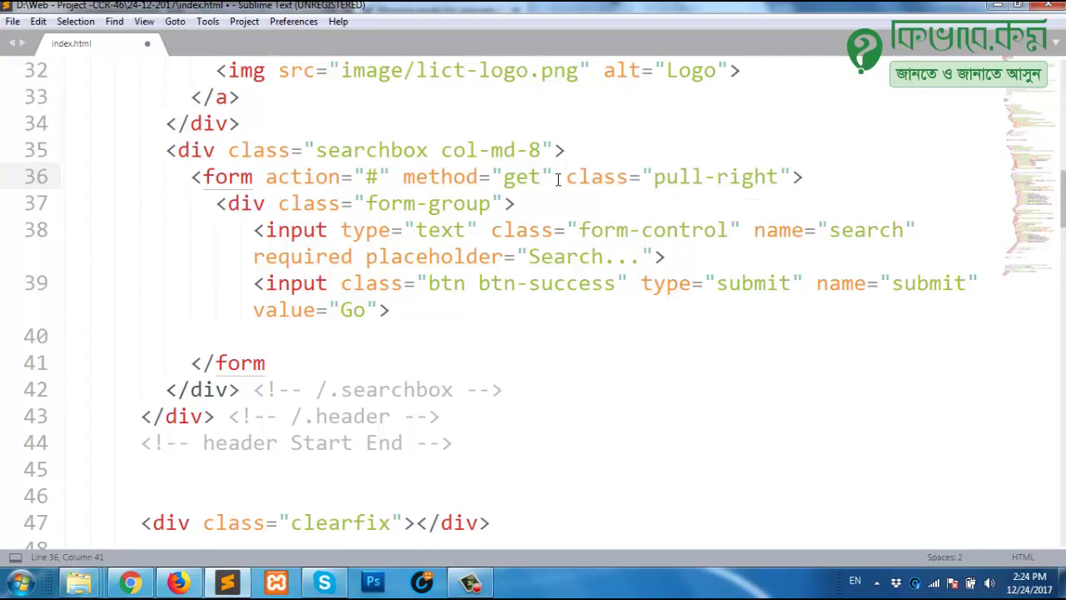
pyautogui.hotkey('ctrl', 's')
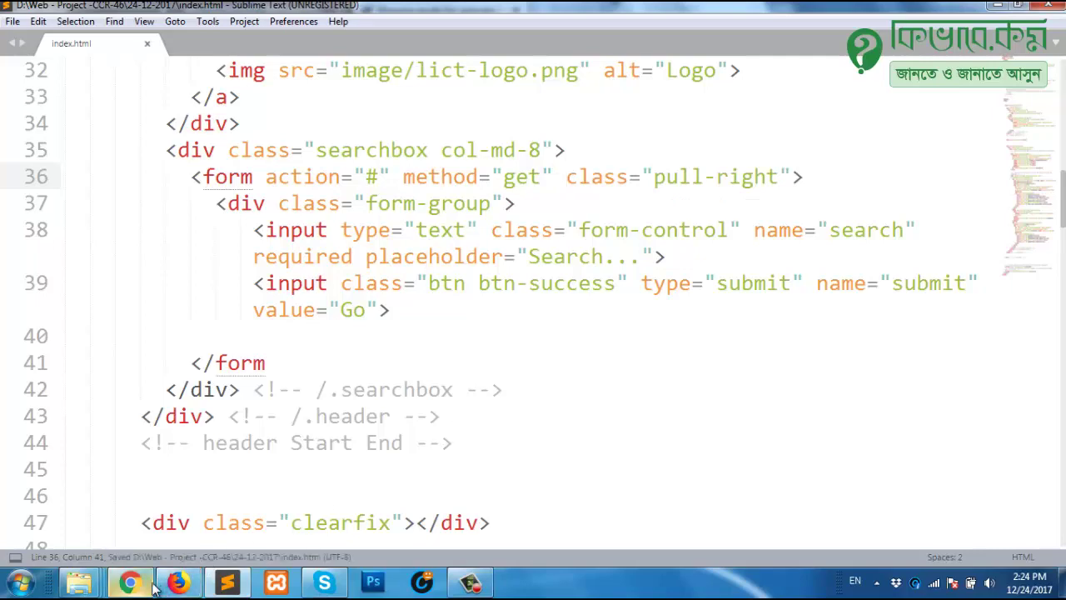
pyautogui.moveTo(177, 582)
pyautogui.click(141, 491)
# Scroll the checker report down to the line 42 errors.
pyautogui.scroll(-2, 271, 282)
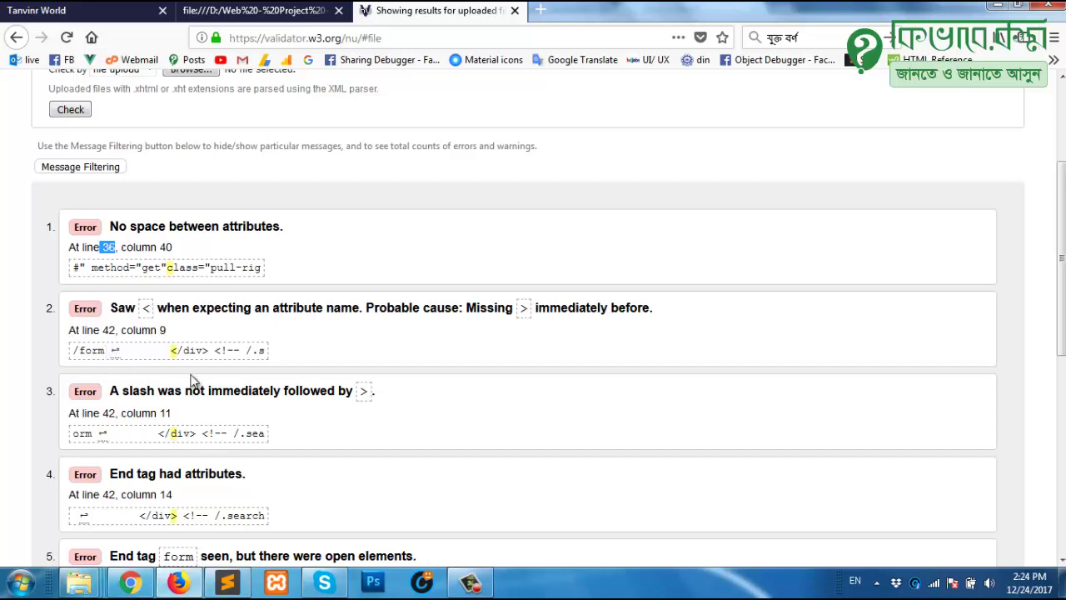
# Add the missing > to </form on line 41 of index.html and save it.
pyautogui.moveTo(533, 308); pyautogui.dragTo(466, 310)
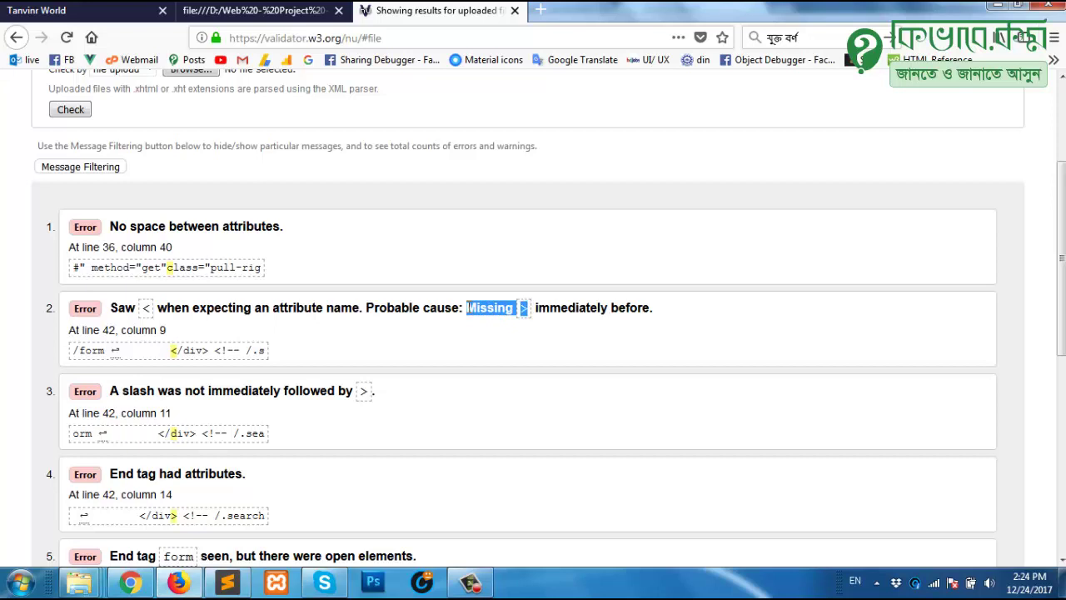
pyautogui.click(237, 584)
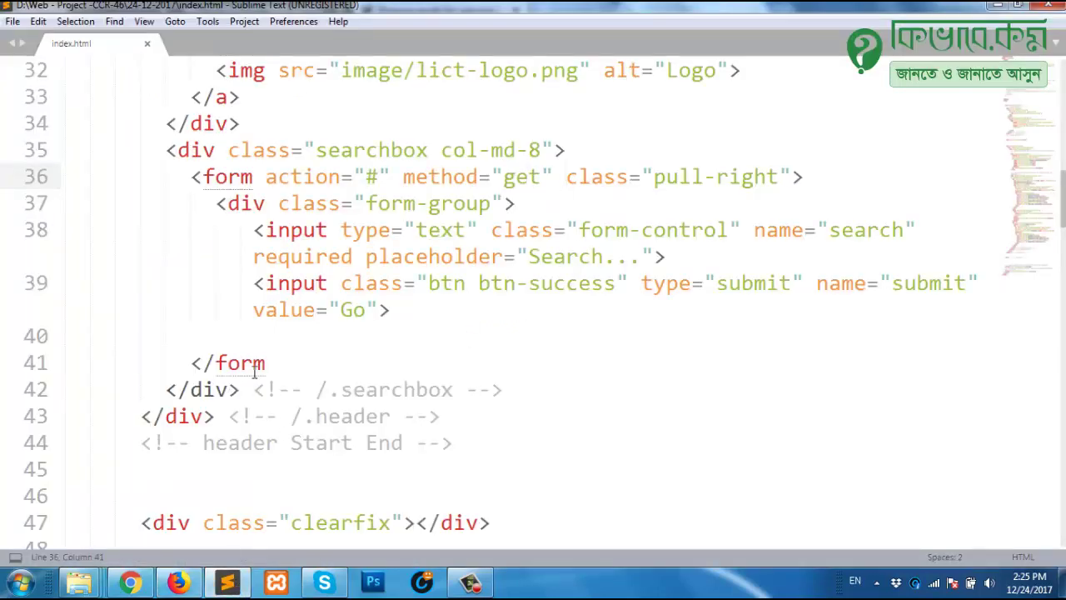
pyautogui.click(266, 362)
pyautogui.write('>')
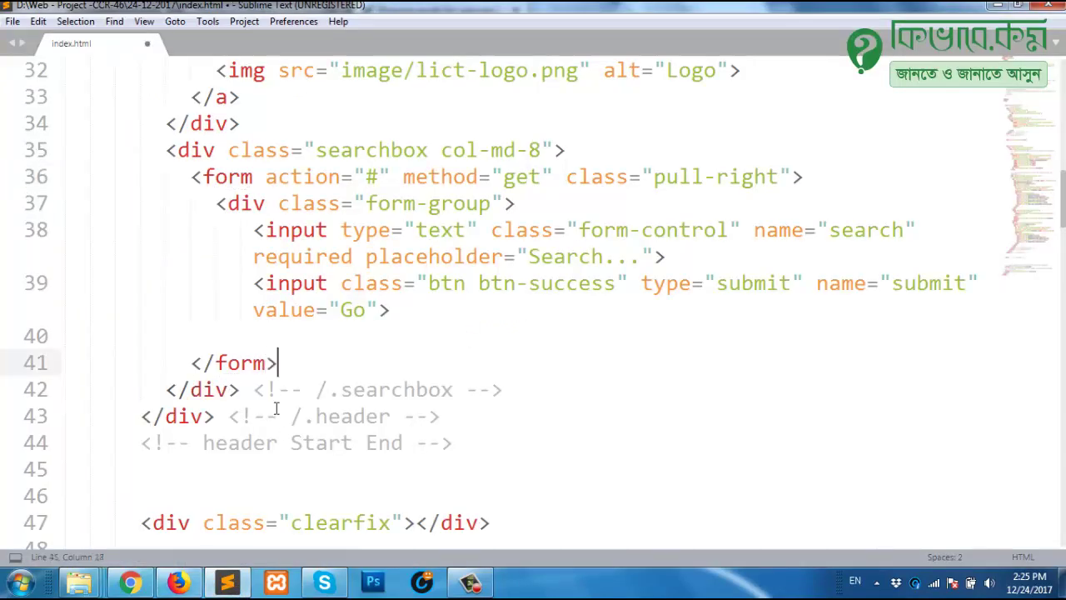
pyautogui.hotkey('ctrl', 's')
# Preview the page in Chrome, then review the remaining checker errors, marking error 3's slash message.
pyautogui.scroll(-3, 283, 354)
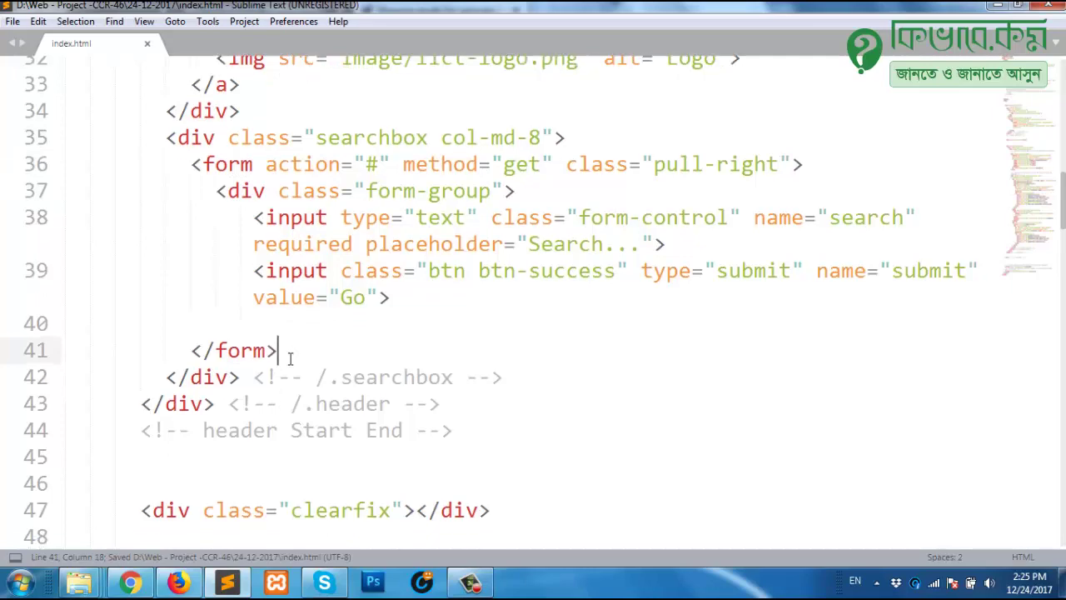
pyautogui.click(130, 581)
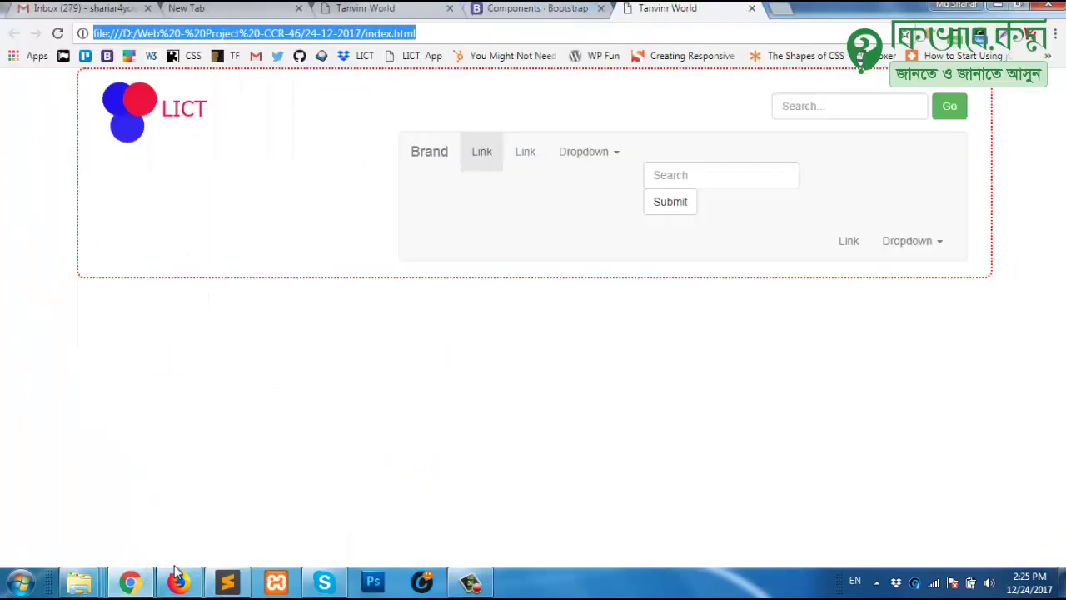
pyautogui.click(177, 581)
pyautogui.scroll(-2, 352, 404)
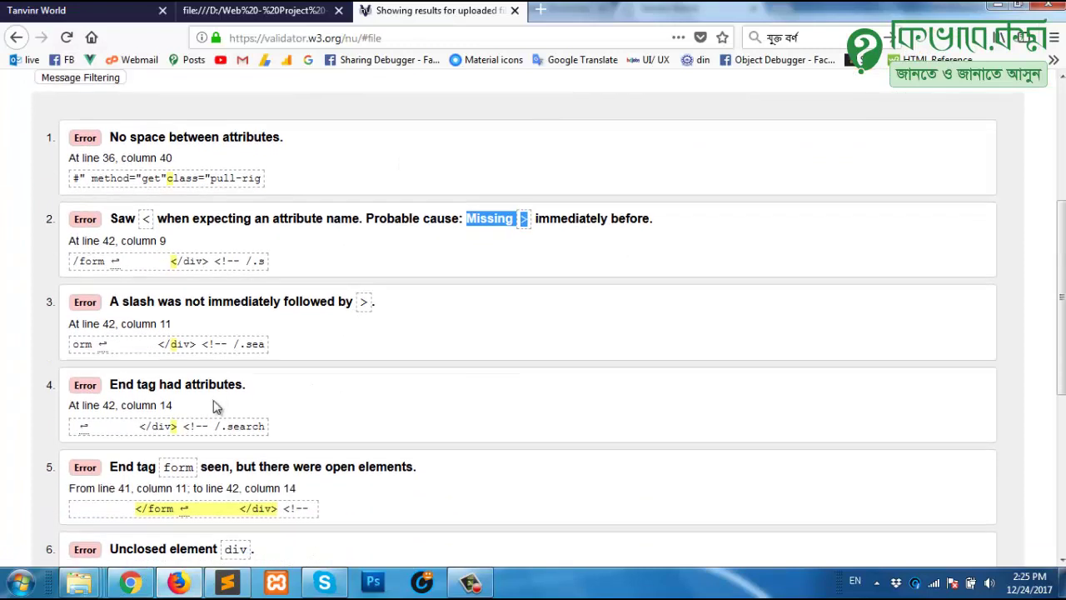
pyautogui.click(118, 303)
pyautogui.moveTo(170, 305); pyautogui.dragTo(261, 303)
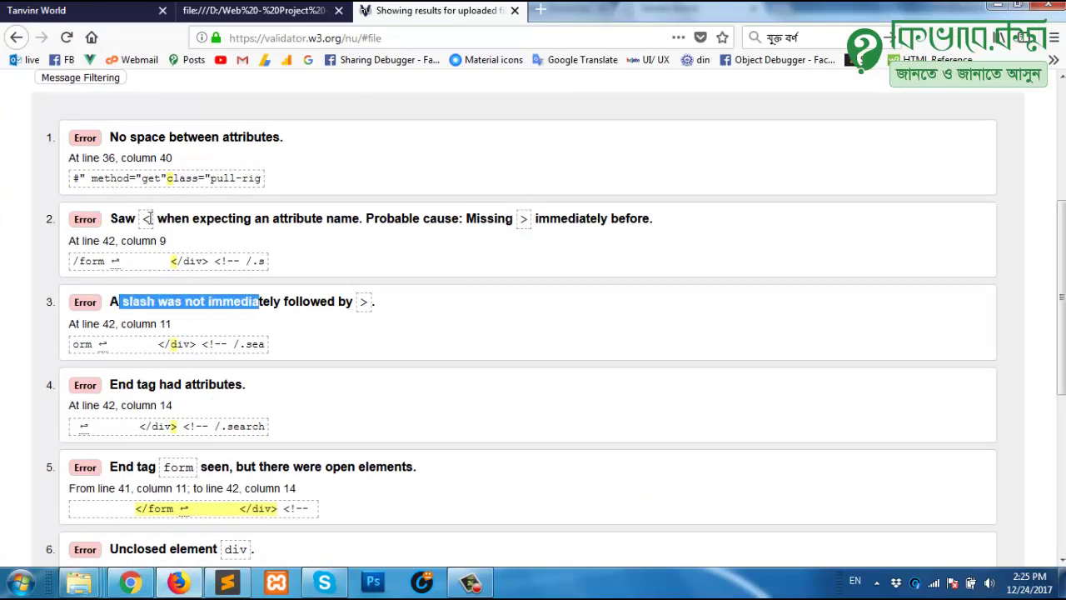
pyautogui.scroll(-2, 198, 335)
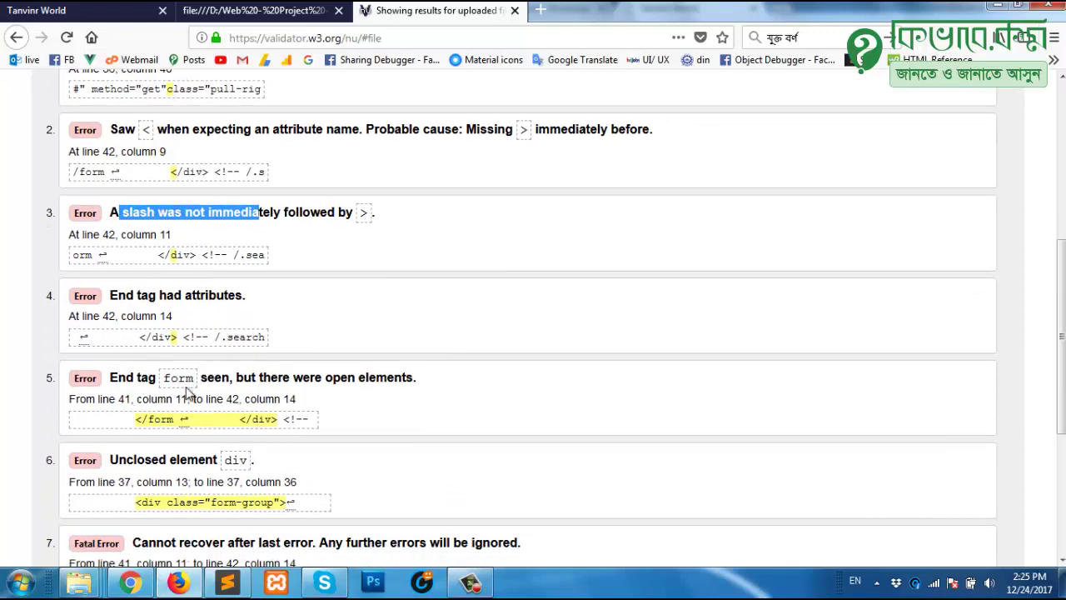
pyautogui.scroll(-6, 187, 391)
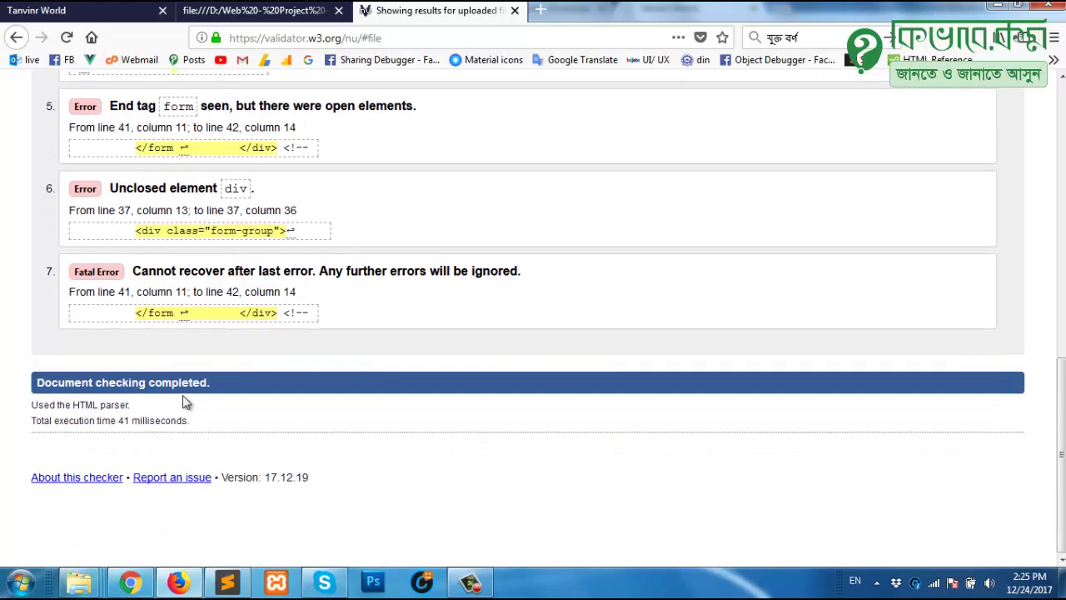
pyautogui.scroll(14, 185, 402)
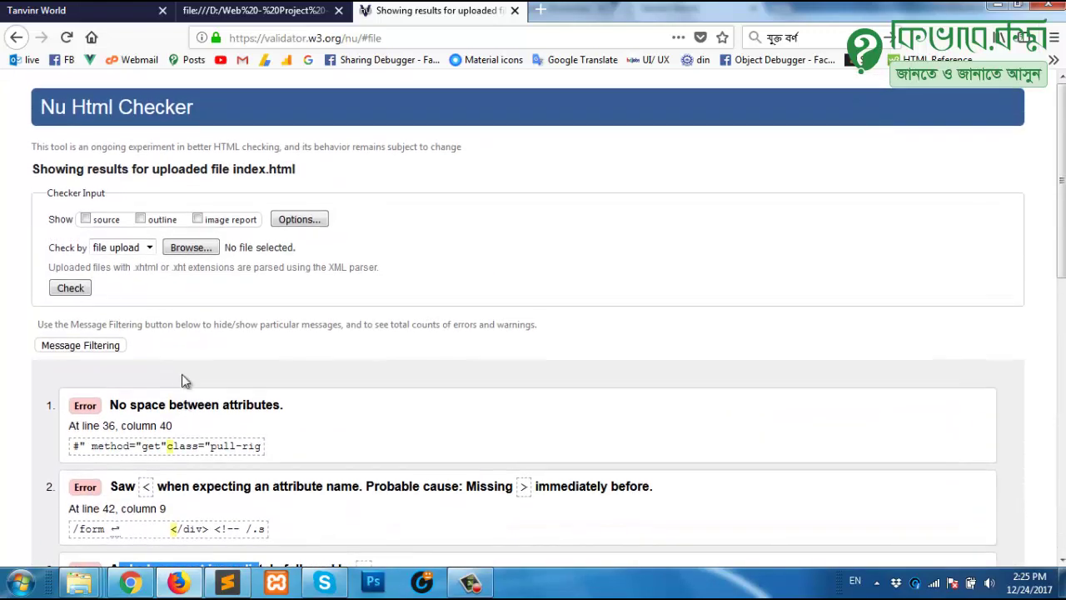
# Re-upload the saved index.html to the W3C validator and run the check again.
pyautogui.click(16, 37)
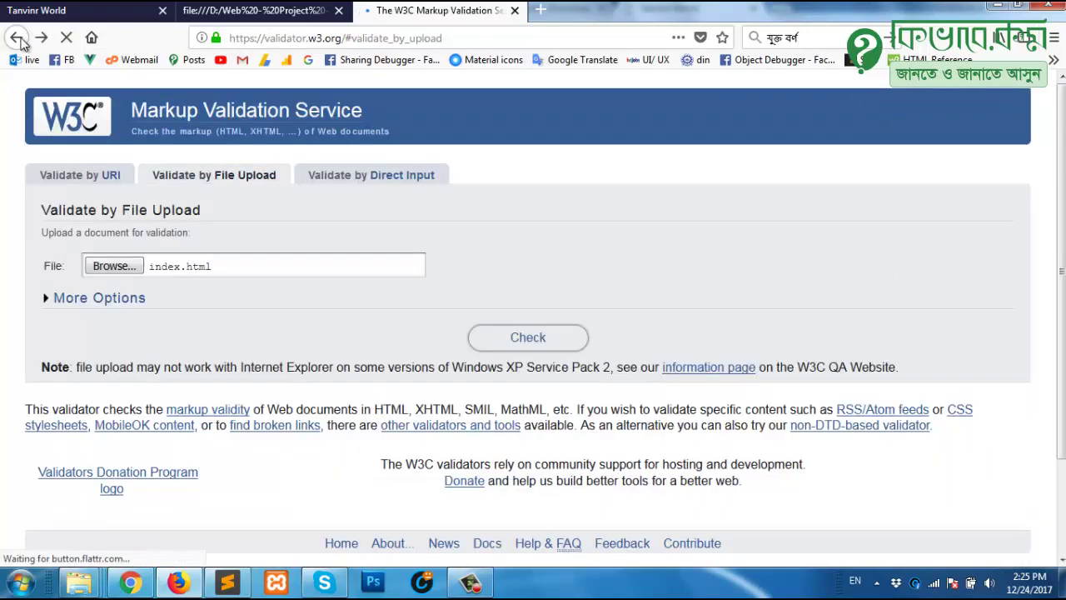
pyautogui.click(227, 581)
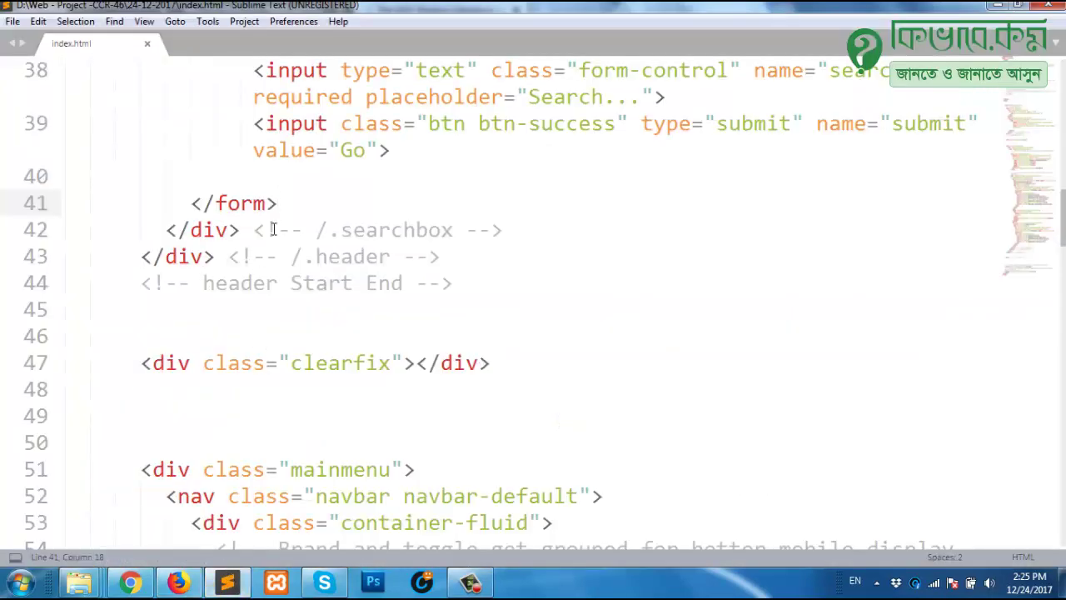
pyautogui.scroll(1, 278, 167)
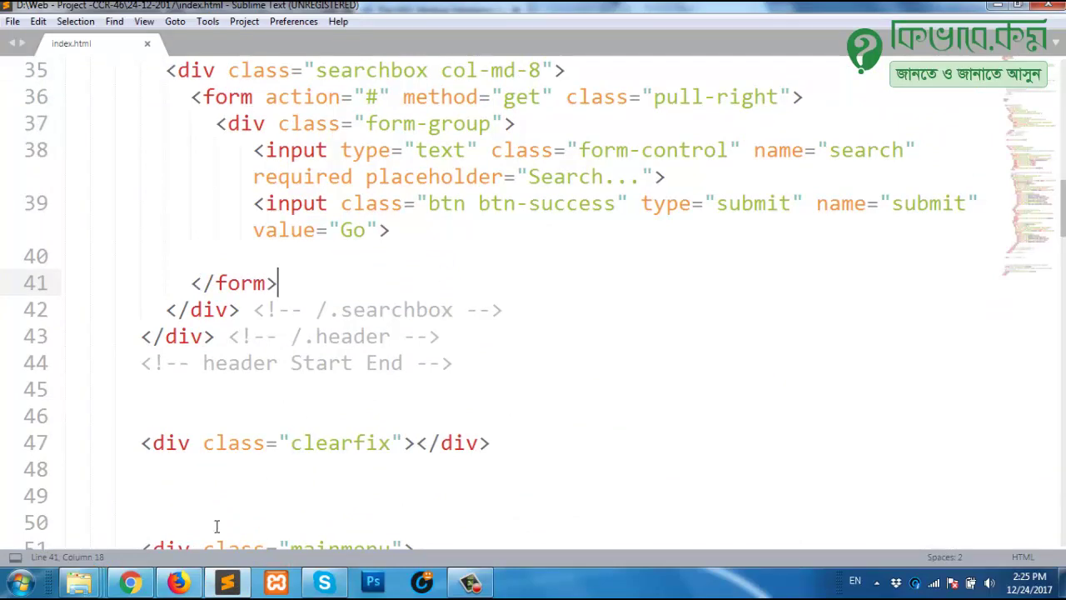
pyautogui.click(177, 582)
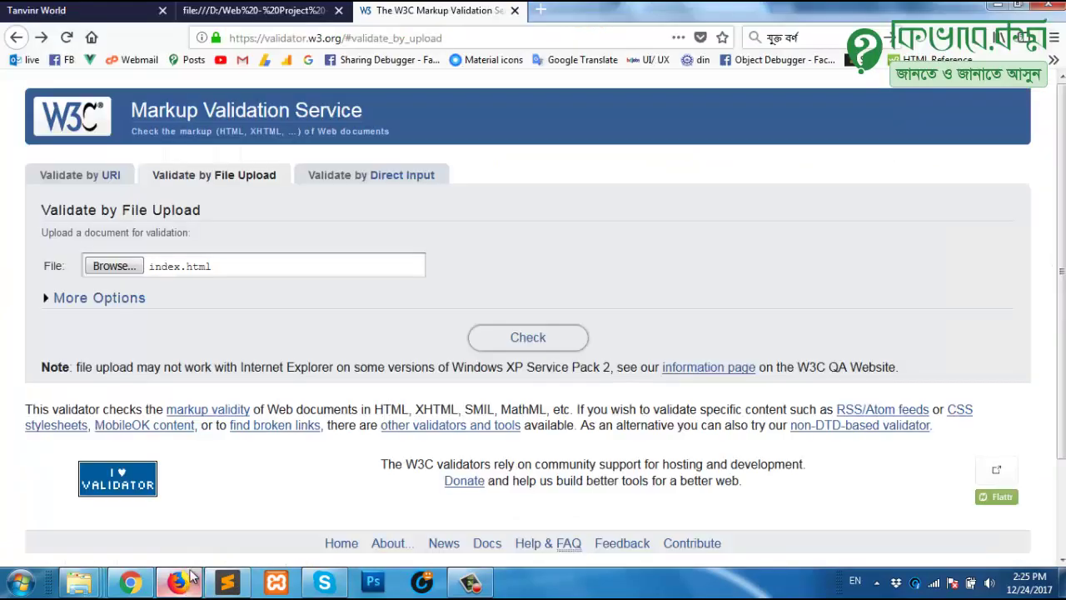
pyautogui.click(129, 266)
pyautogui.click(208, 175)
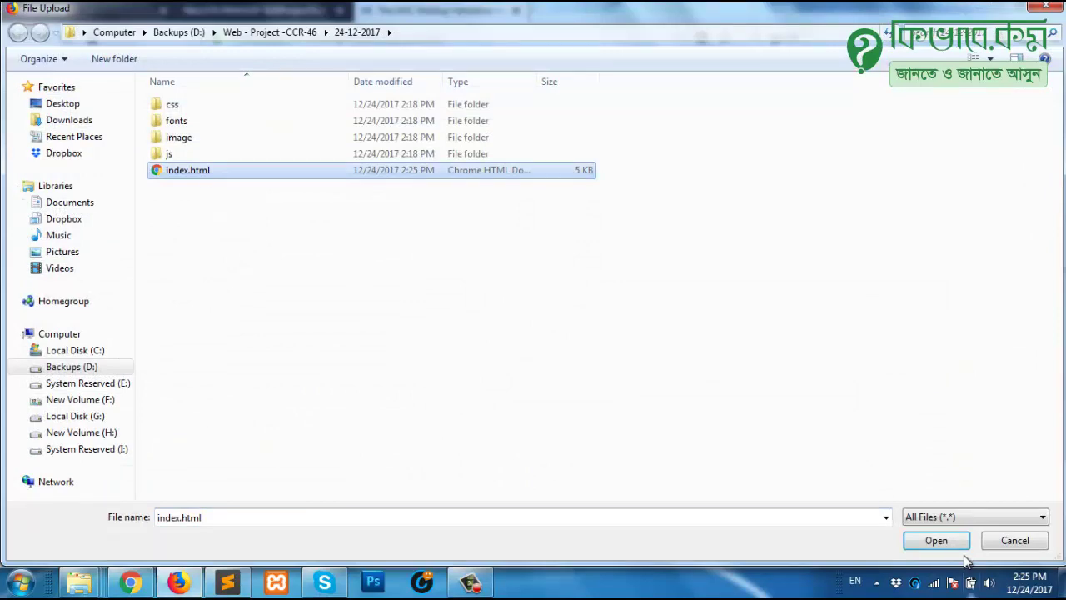
pyautogui.click(936, 540)
pyautogui.click(528, 337)
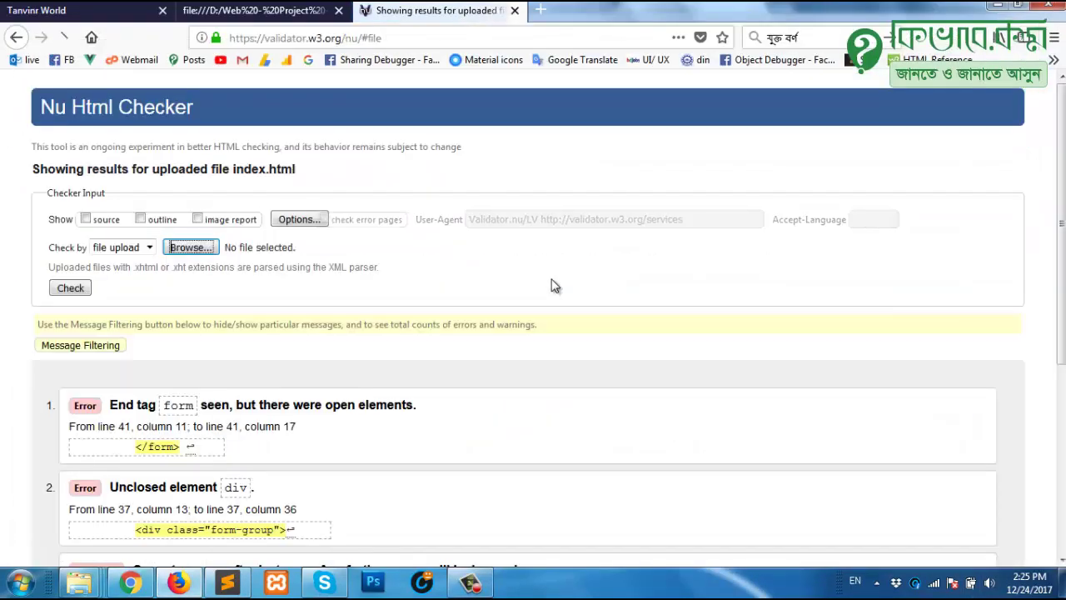
# Highlight the Nu checker's unclosed div error at line 37, column 36, before </form>.
pyautogui.scroll(-2, 547, 326)
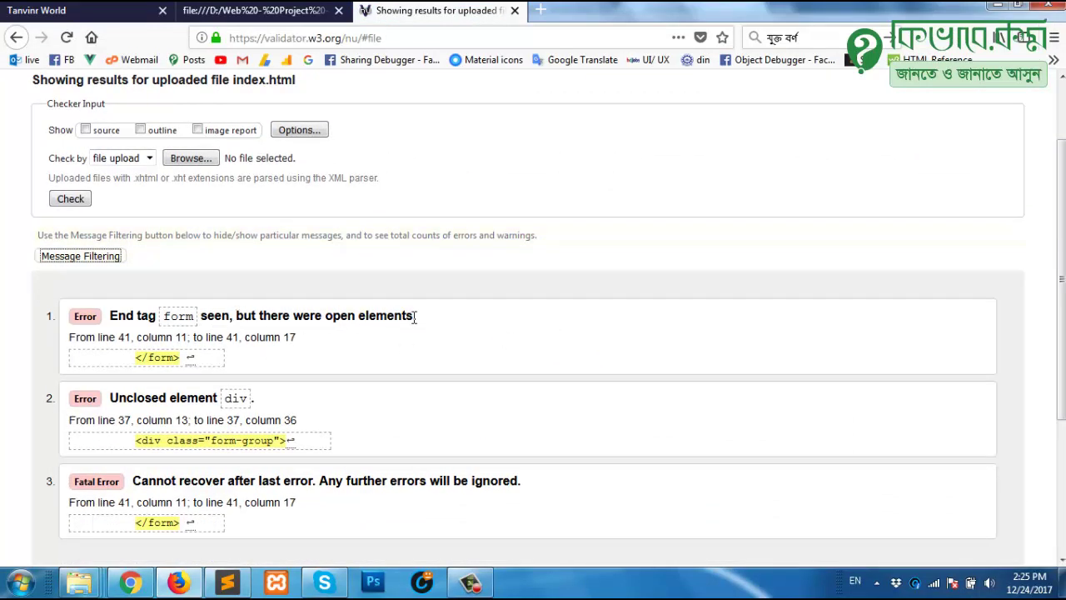
pyautogui.moveTo(414, 316); pyautogui.dragTo(325, 316)
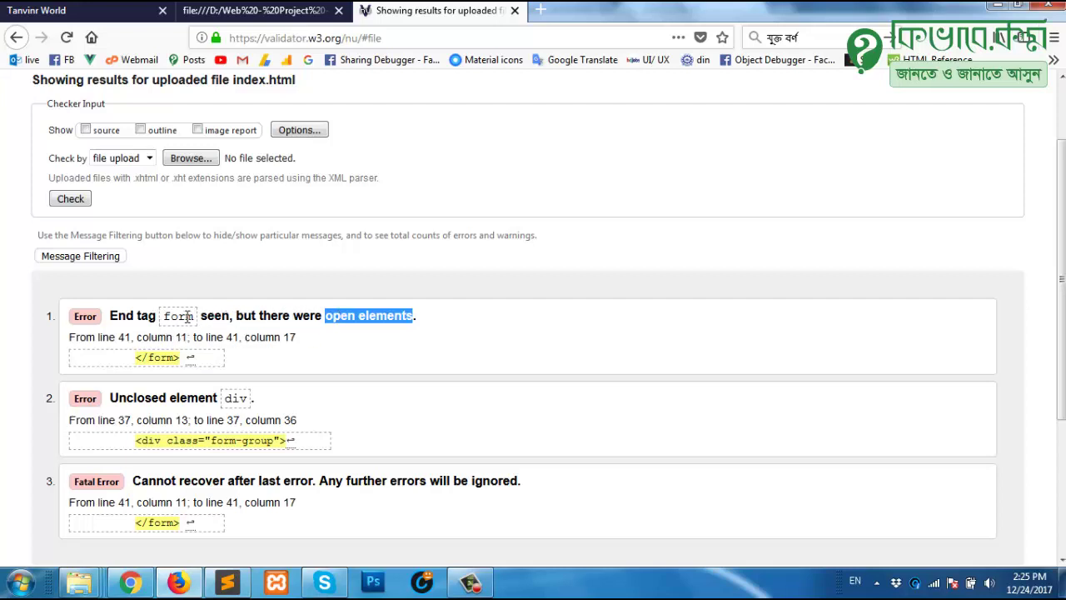
pyautogui.moveTo(184, 358); pyautogui.dragTo(146, 357)
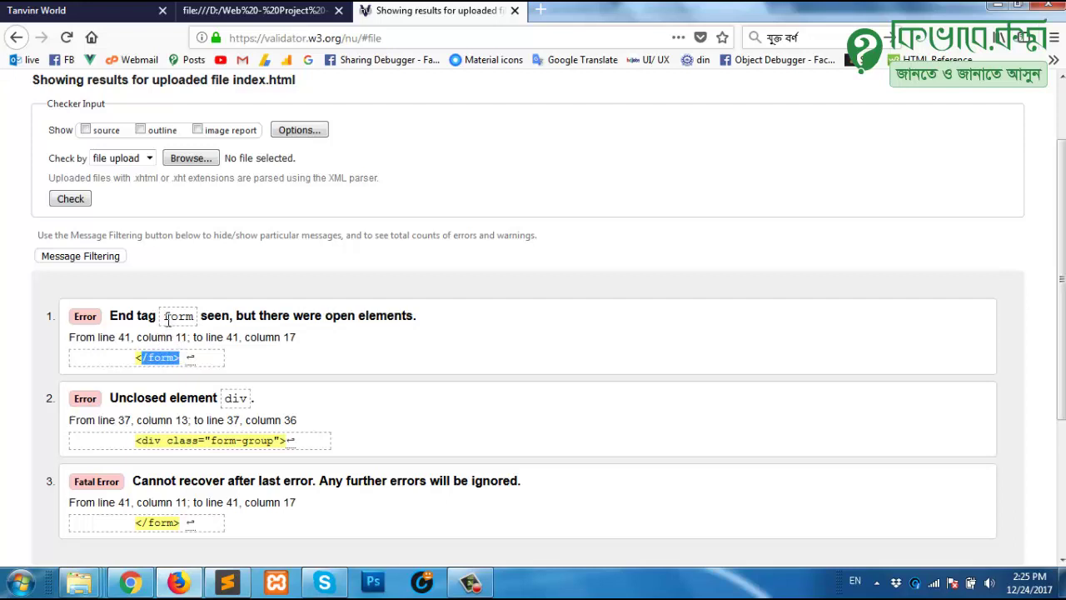
pyautogui.scroll(-2, 166, 321)
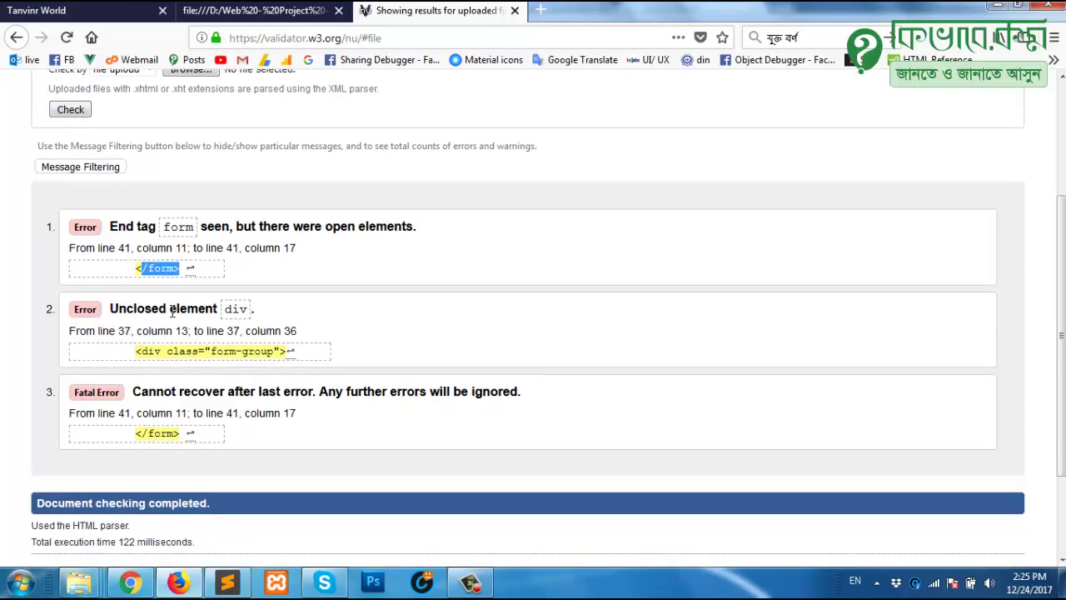
pyautogui.moveTo(173, 311); pyautogui.dragTo(232, 313)
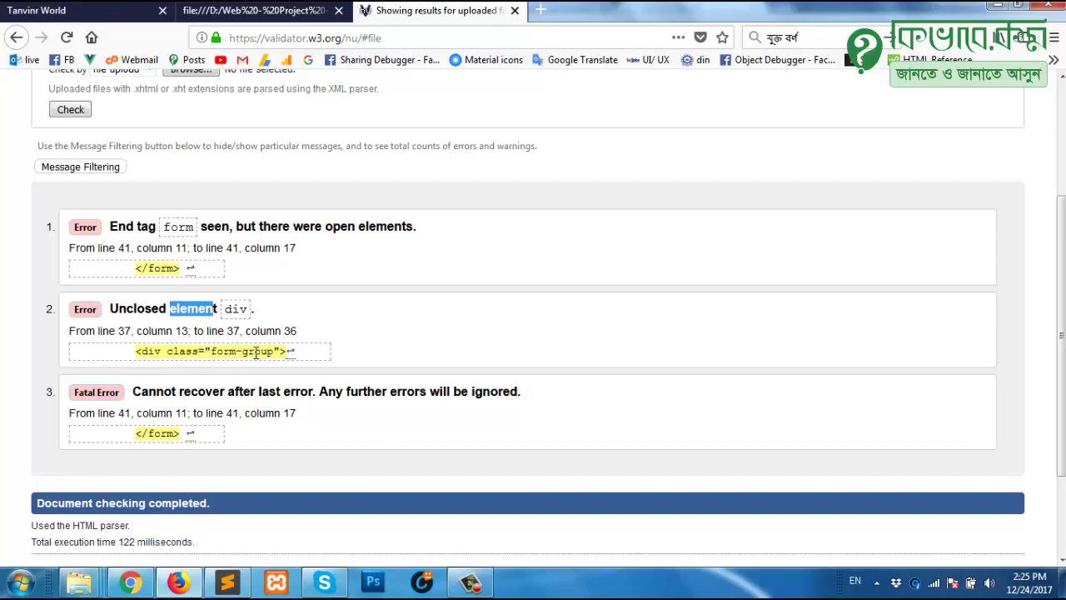
pyautogui.doubleClick(288, 331)
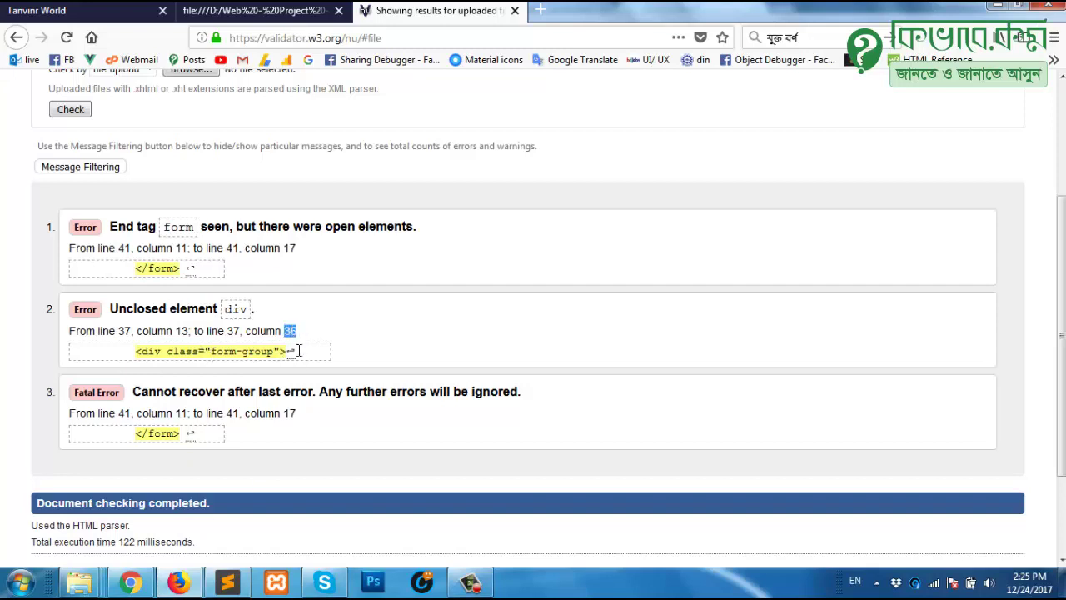
# Return to index.html in Sublime Text.
pyautogui.click(227, 582)
pyautogui.click(285, 389)
pyautogui.scroll(1, 302, 353)
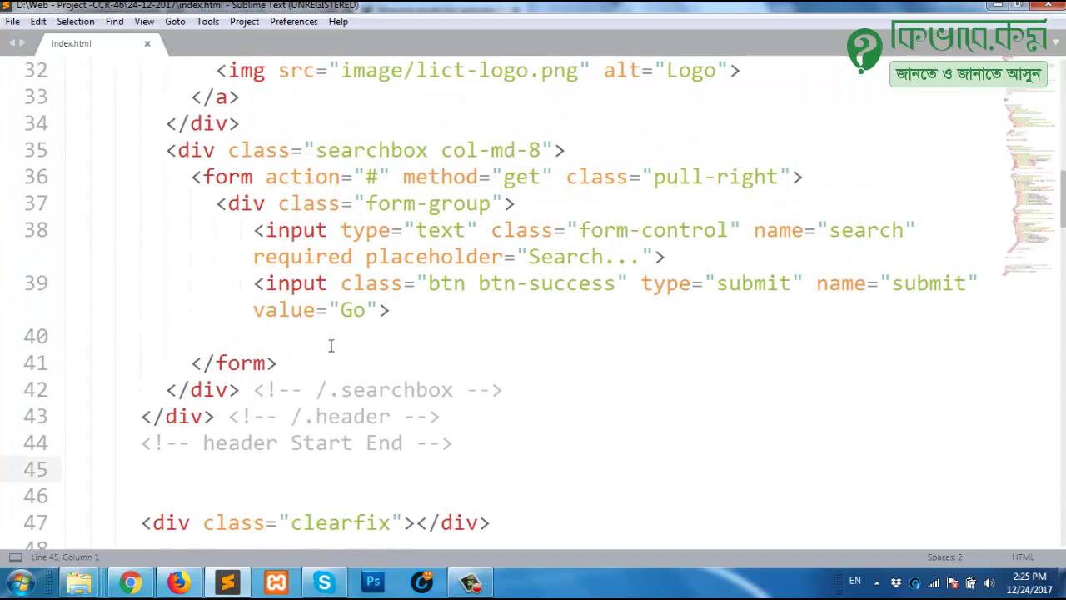
# Trace the form tag on line 36 and the div on line 37 to find the unclosed element.
pyautogui.click(247, 363)
pyautogui.click(230, 177)
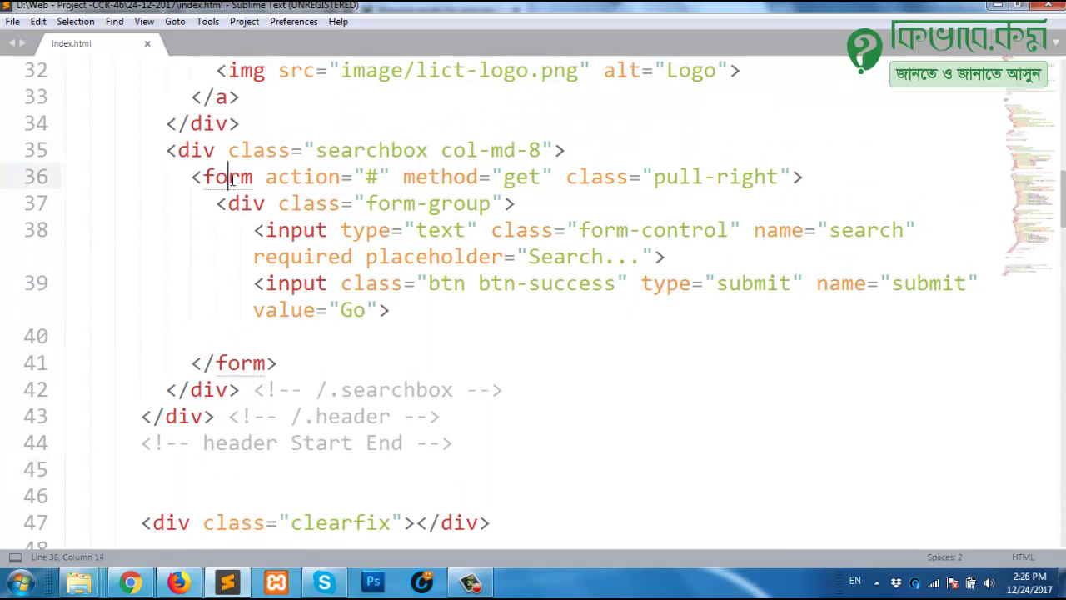
pyautogui.doubleClick(230, 177)
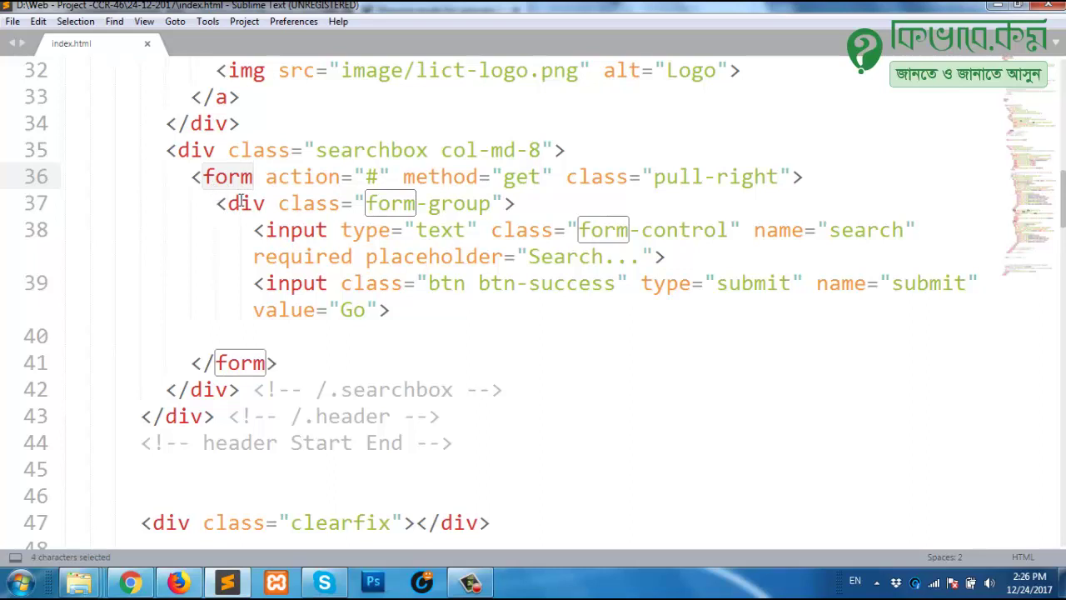
pyautogui.doubleClick(239, 206)
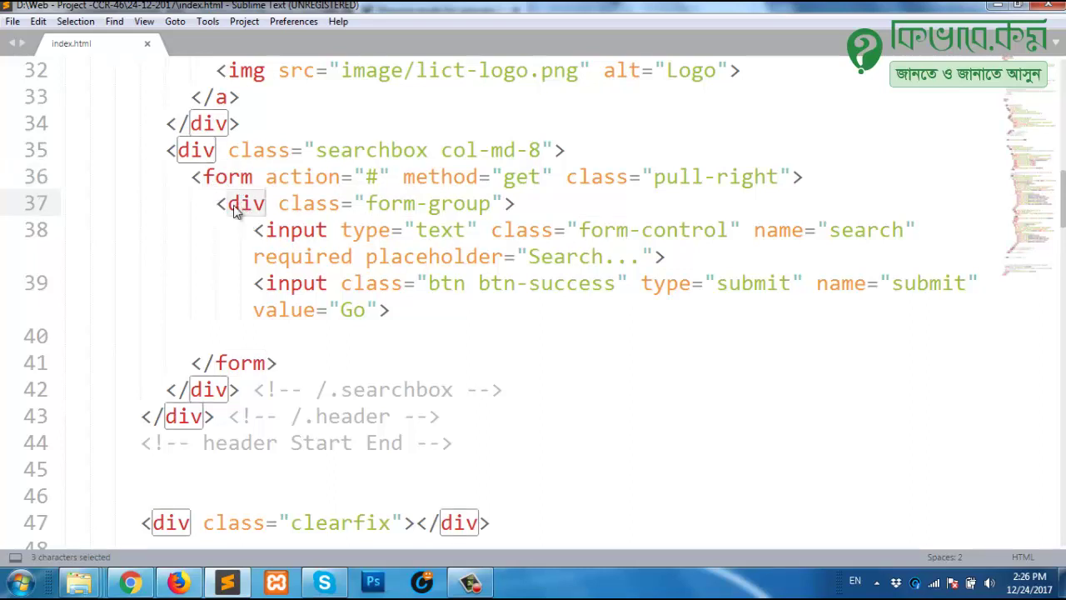
pyautogui.doubleClick(215, 176)
pyautogui.doubleClick(242, 206)
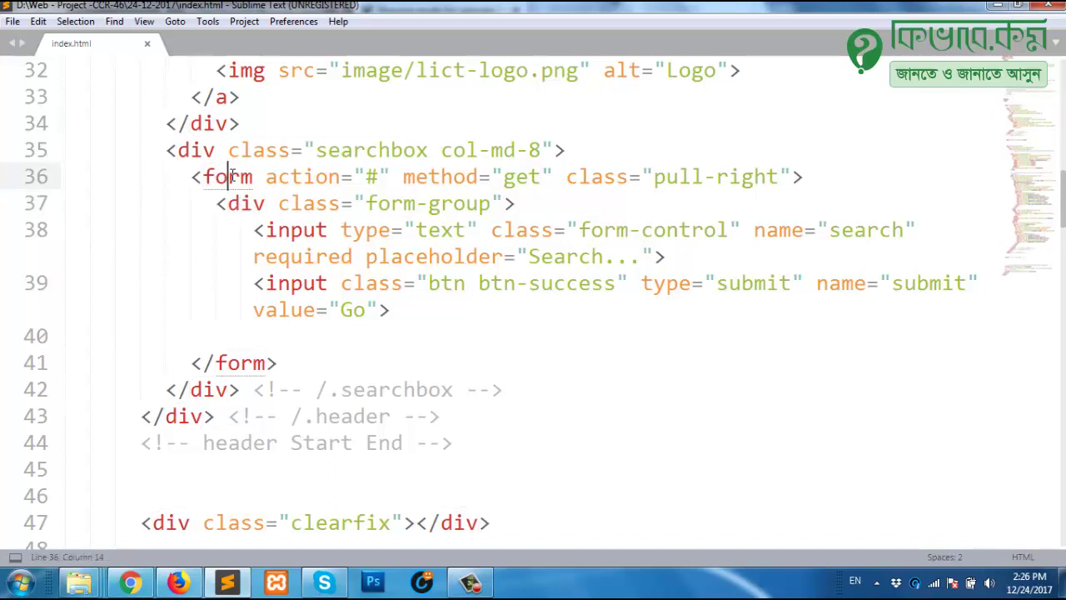
pyautogui.doubleClick(226, 176)
# Add a closing </div> on line 40 before </form> and save index.html.
pyautogui.click(236, 334)
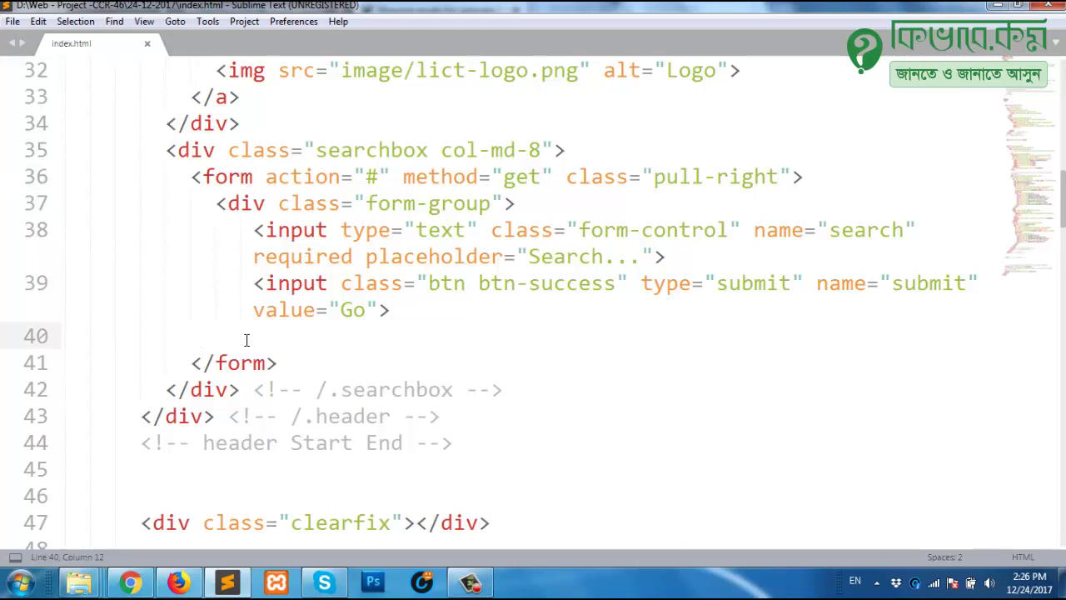
pyautogui.moveTo(177, 583)
pyautogui.click(238, 464)
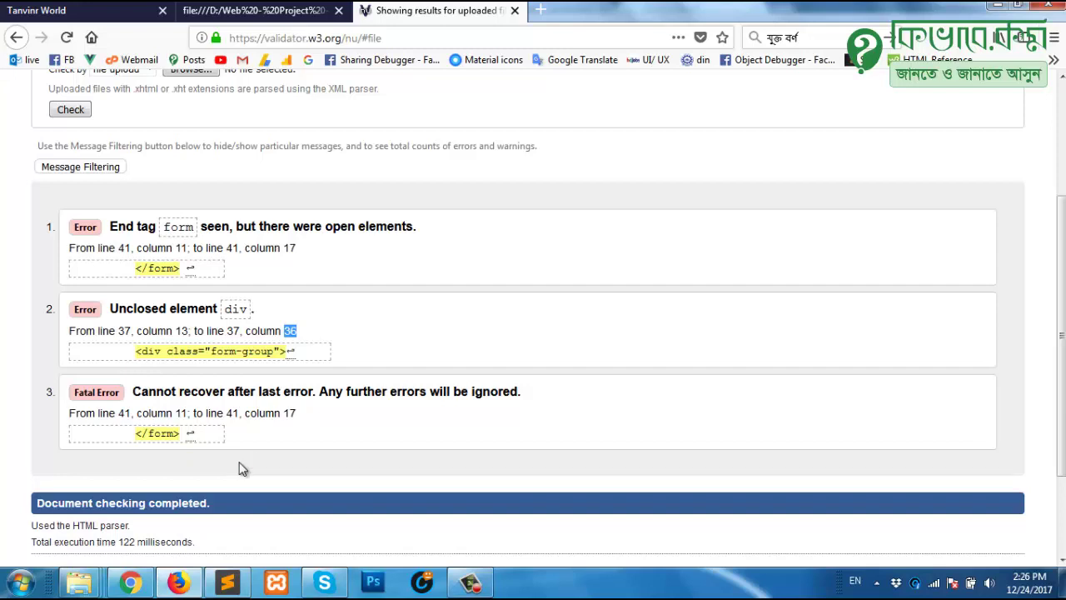
pyautogui.click(219, 581)
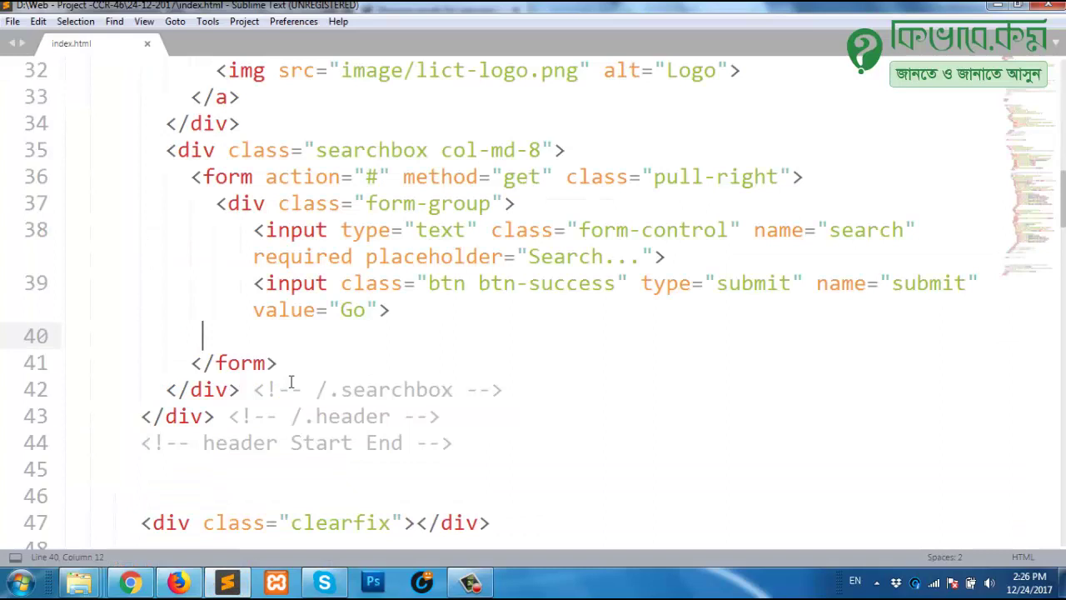
pyautogui.write('</div>')
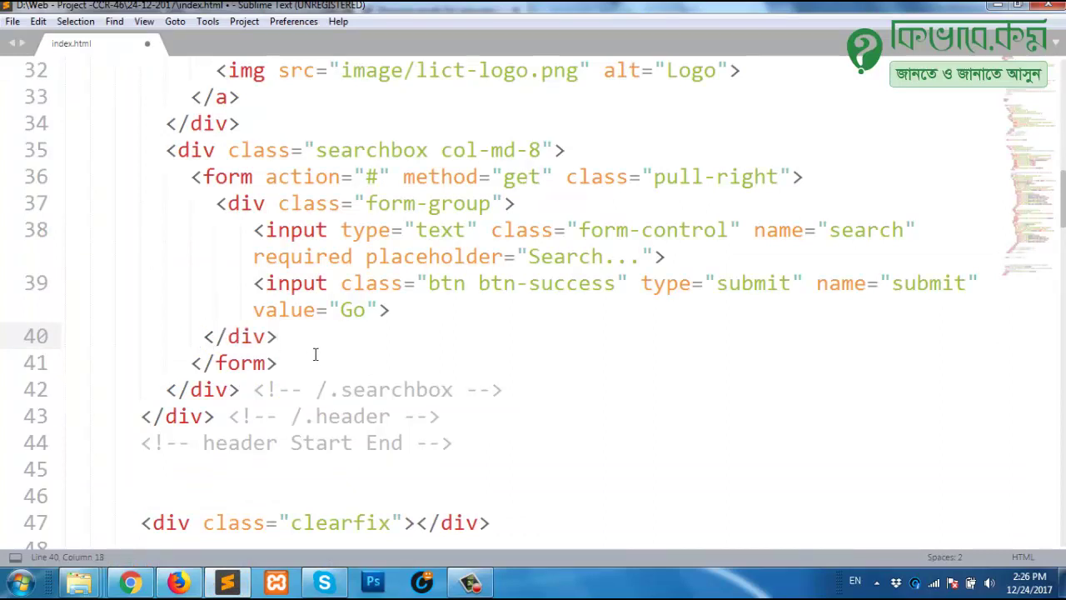
pyautogui.hotkey('ctrl', 's')
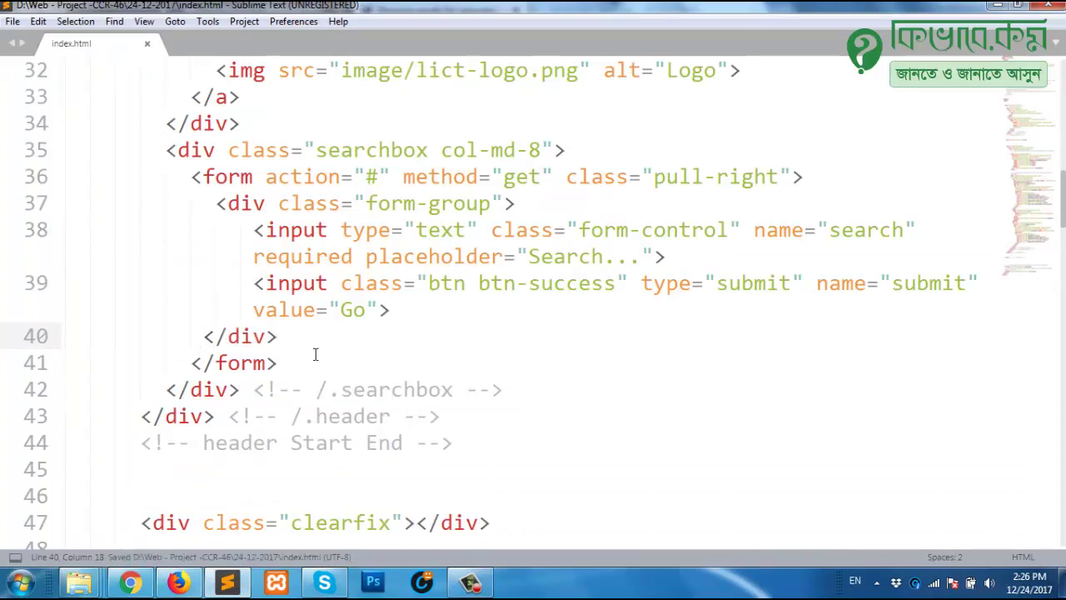
# Re-upload index.html to the Nu Html Checker and validate it with no errors or warnings.
pyautogui.click(177, 582)
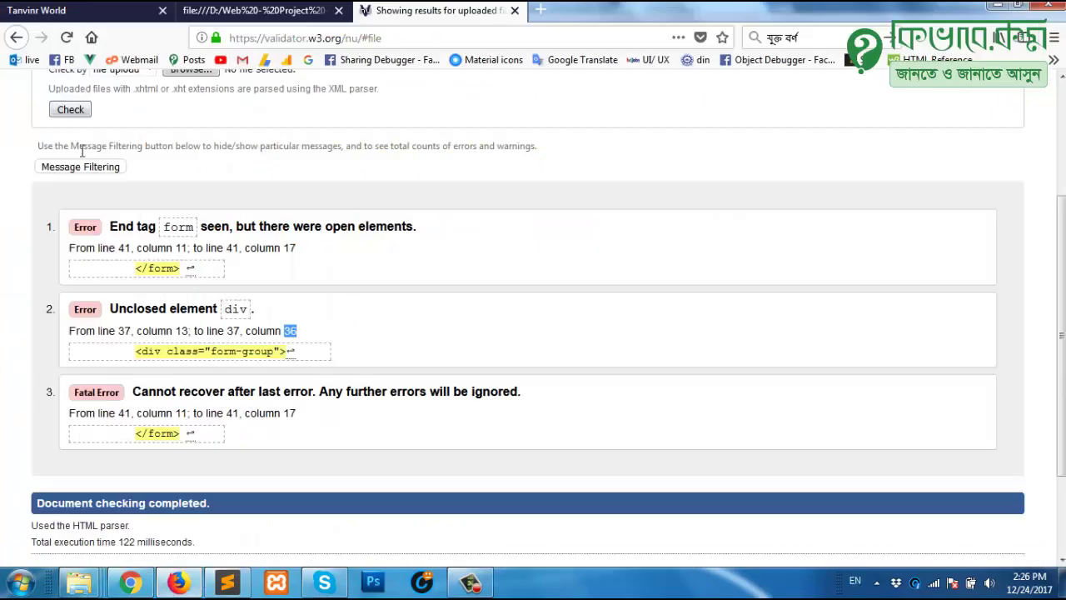
pyautogui.click(16, 41)
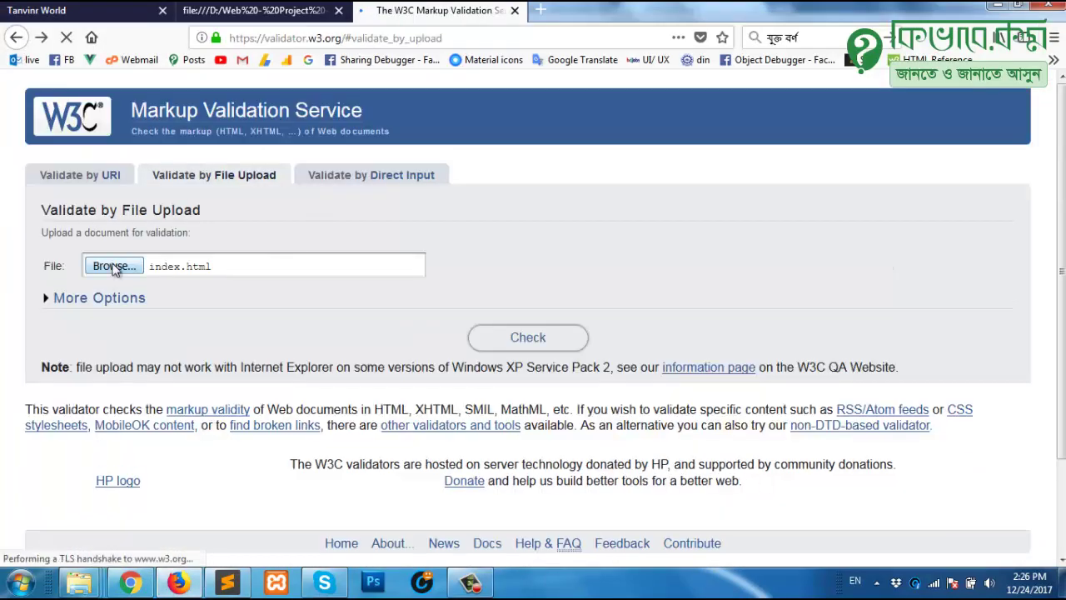
pyautogui.click(132, 276)
pyautogui.click(196, 170)
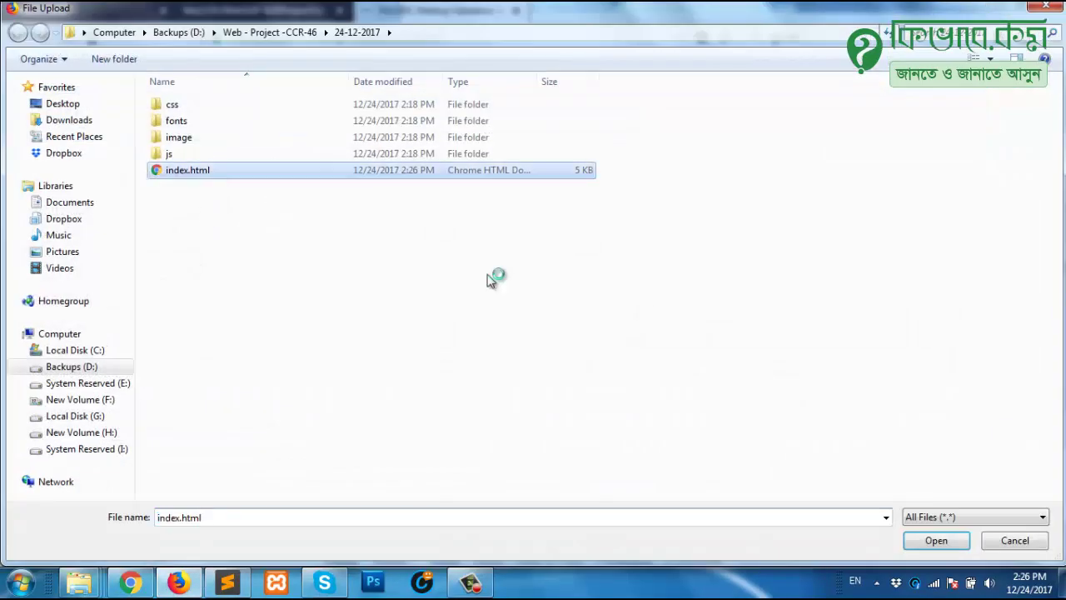
pyautogui.click(937, 541)
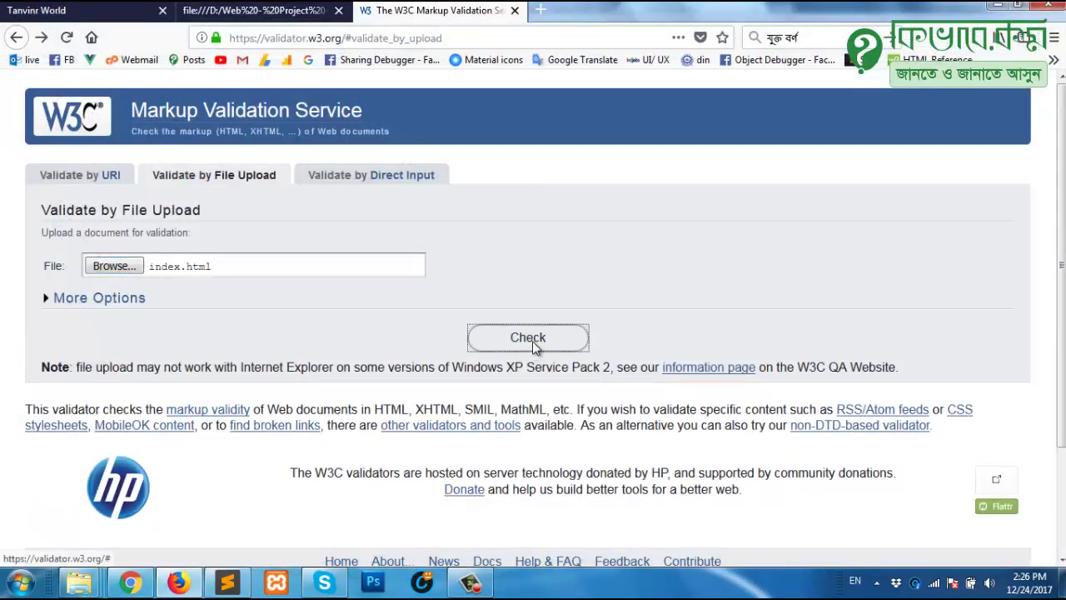
pyautogui.click(530, 339)
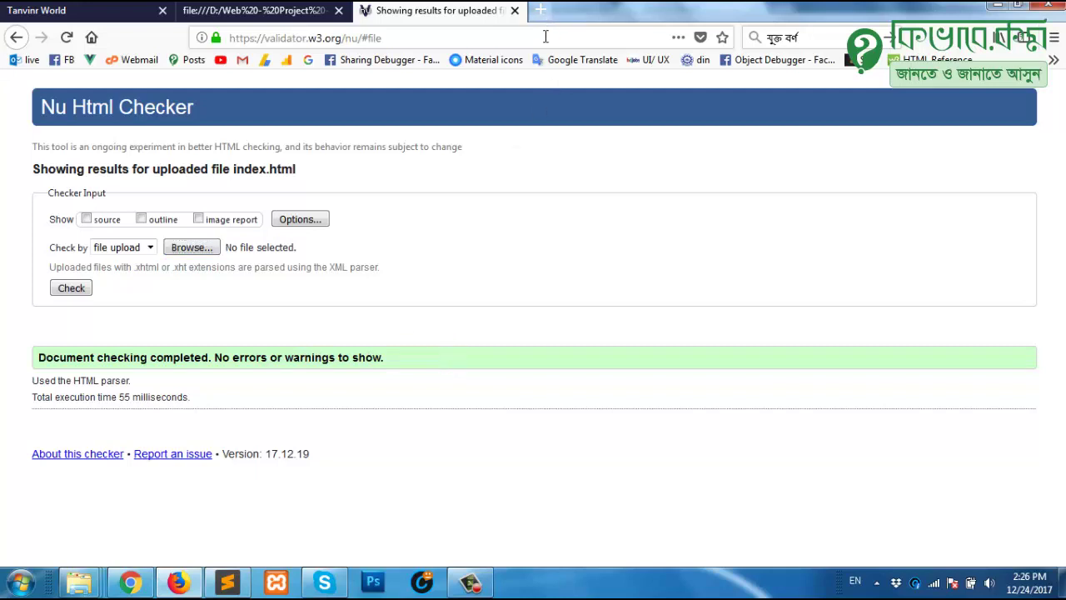
# Search 'css validator' in a new tab and open the W3C CSS Validation Service - Jigsaw result.
pyautogui.click(541, 10)
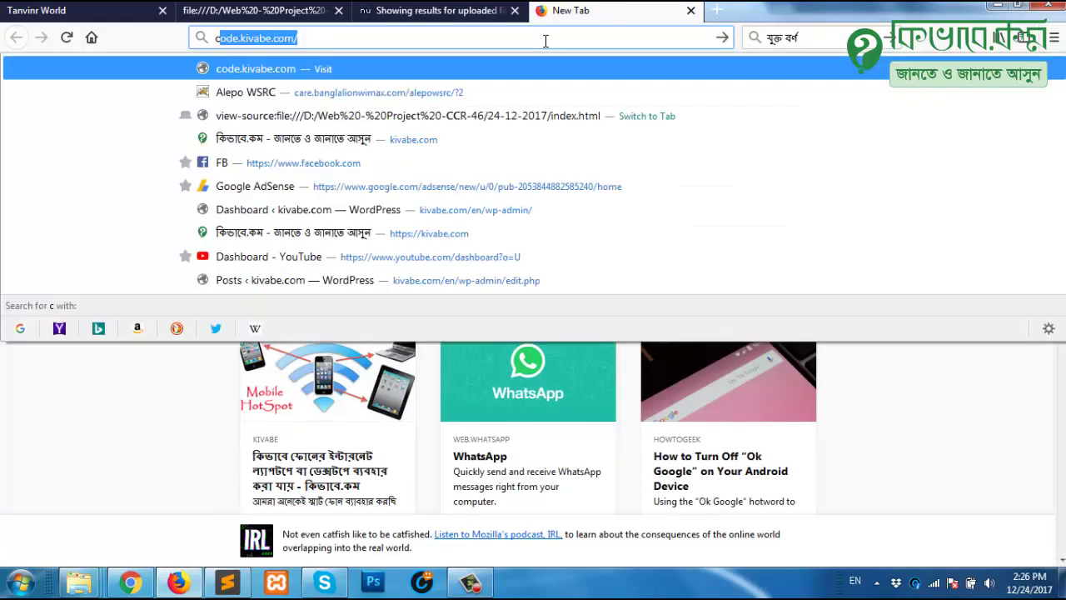
pyautogui.write('css validator')
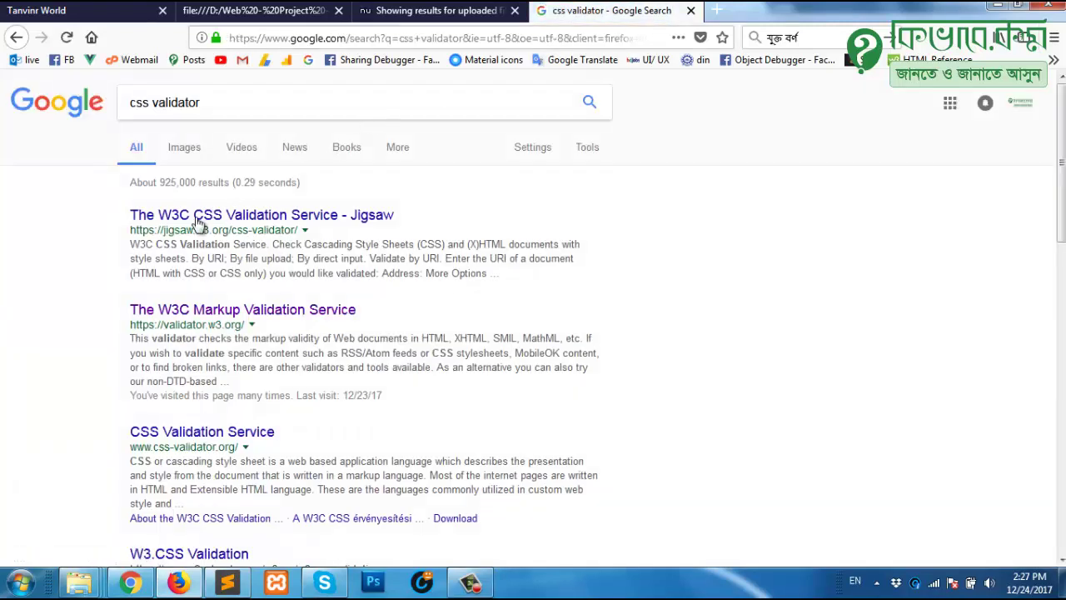
pyautogui.click(329, 217)
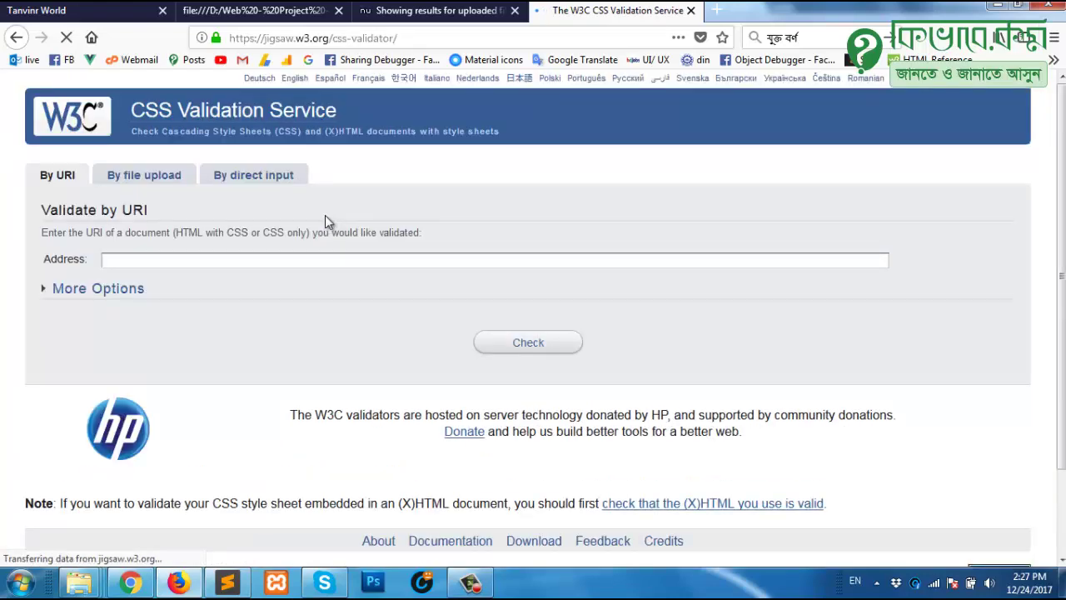
# Browse by file upload to the css folder of the Web - Project -CCR-46 / 24-12-2017 project.
pyautogui.click(160, 177)
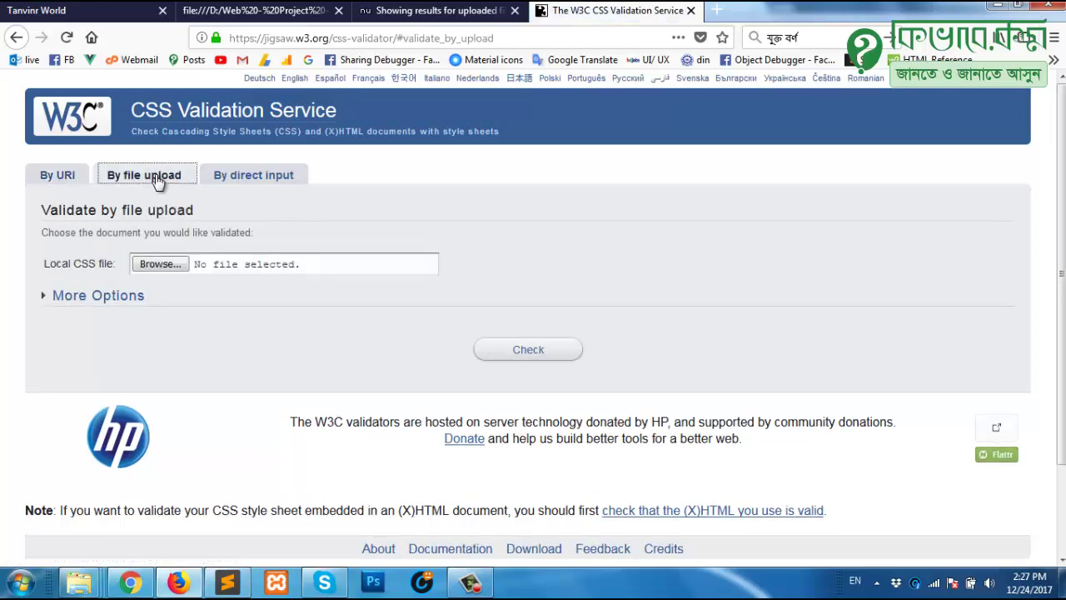
pyautogui.click(168, 264)
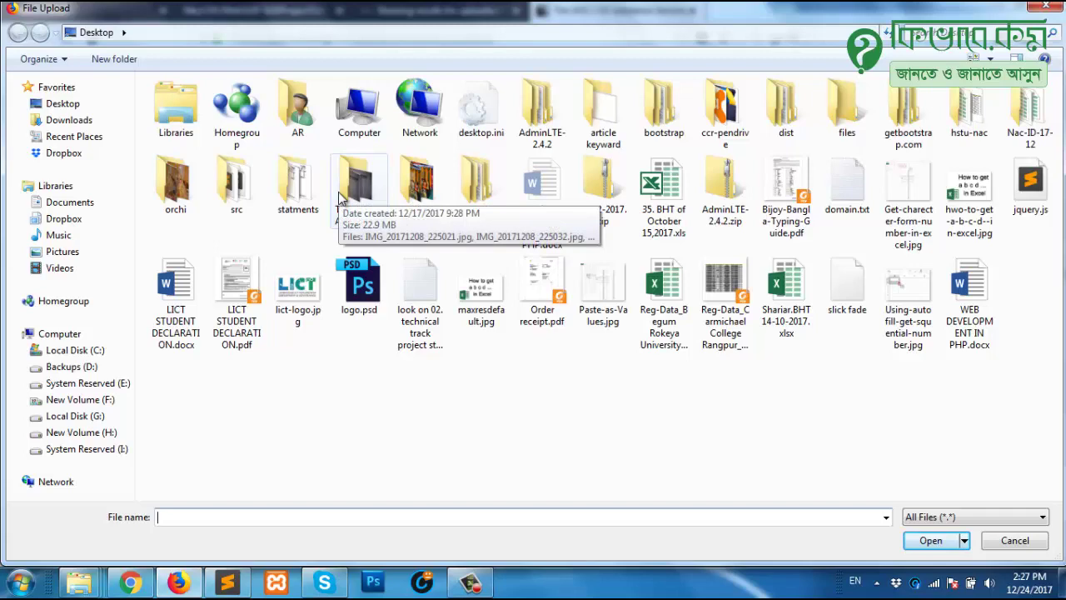
pyautogui.click(83, 369)
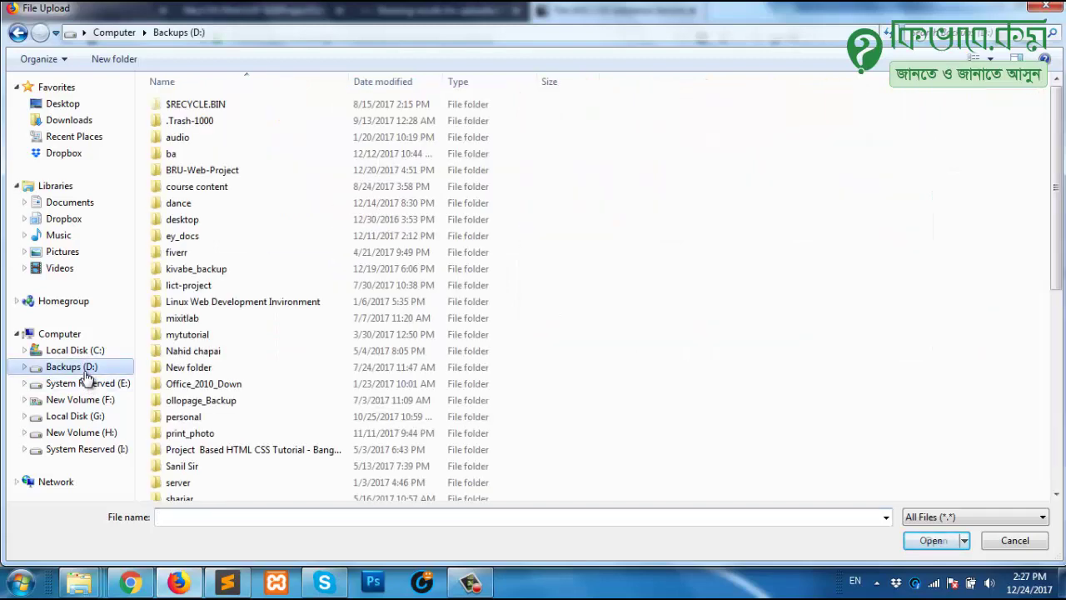
pyautogui.doubleClick(182, 236)
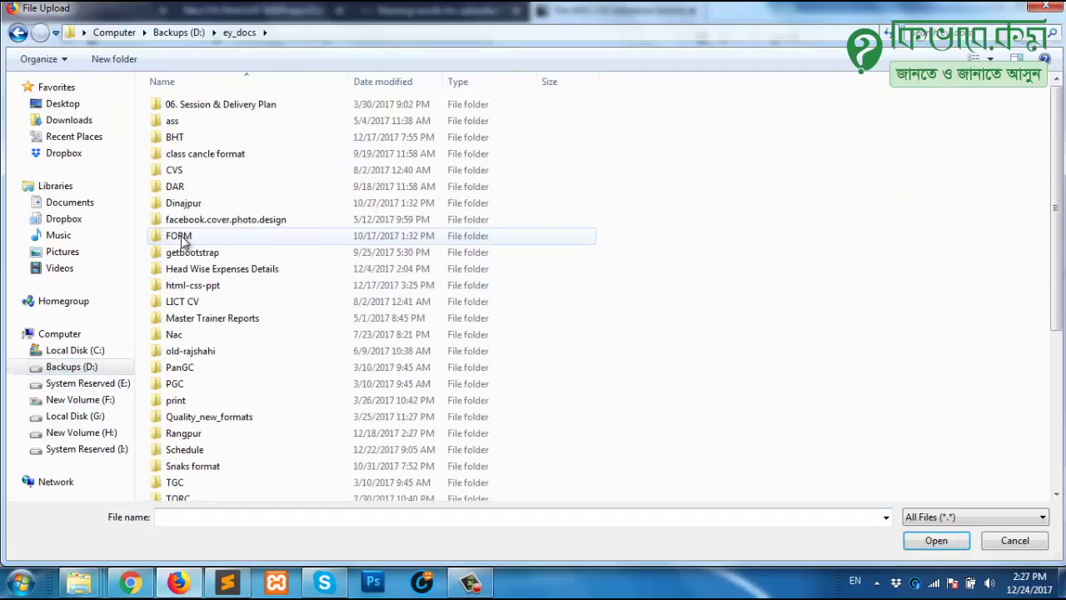
pyautogui.press('BackSpace')
pyautogui.click(190, 433)
pyautogui.scroll(-3, 214, 414)
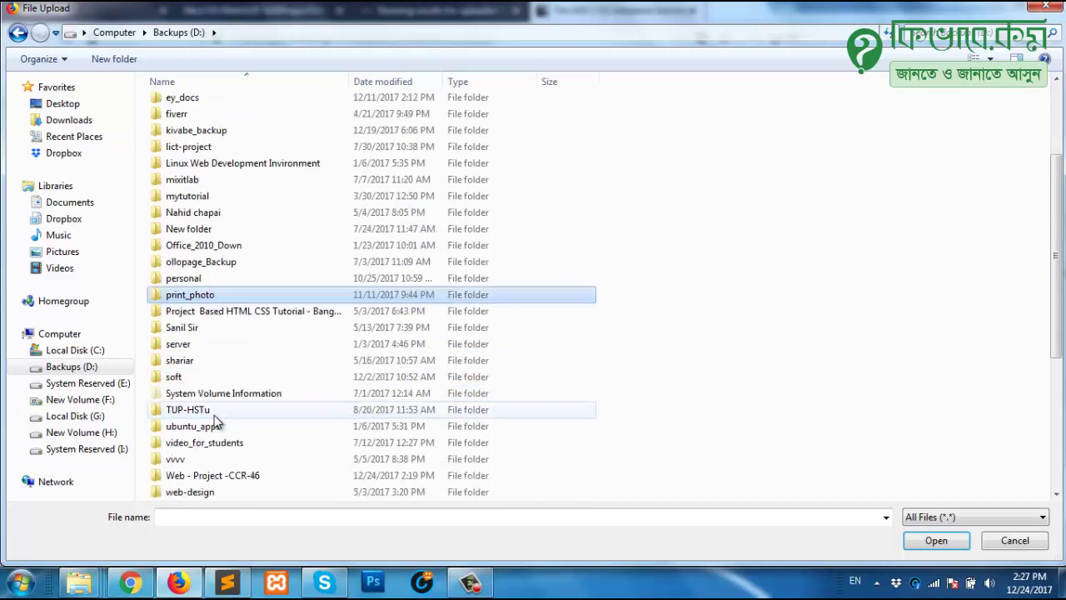
pyautogui.scroll(-1, 214, 415)
pyautogui.doubleClick(271, 433)
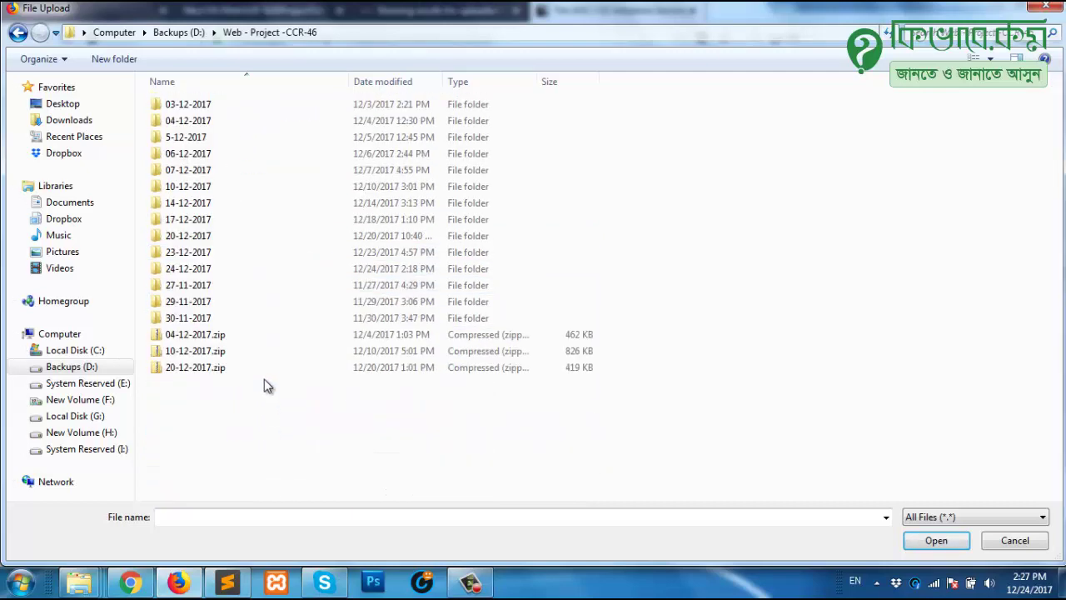
pyautogui.doubleClick(191, 271)
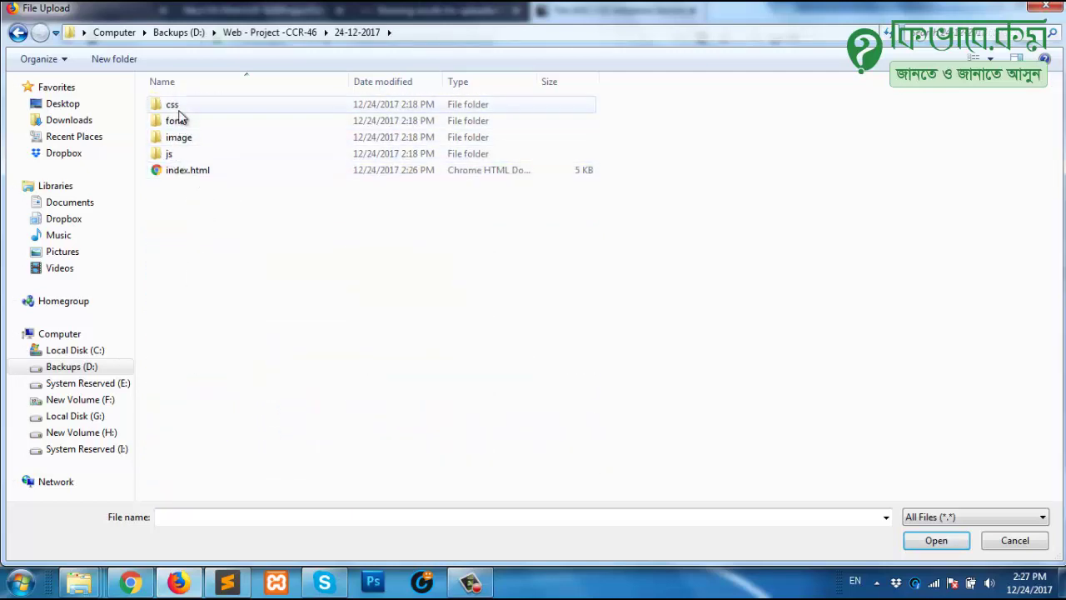
pyautogui.doubleClick(178, 106)
# Upload style.css and check it, getting 'Congratulations! No Error Found.'.
pyautogui.click(200, 239)
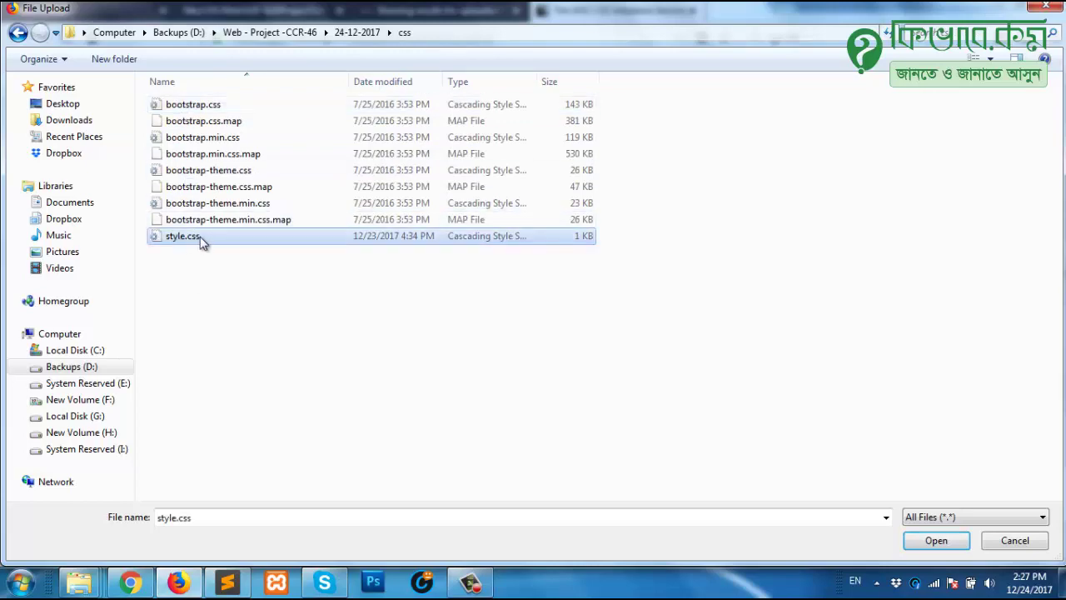
pyautogui.click(924, 539)
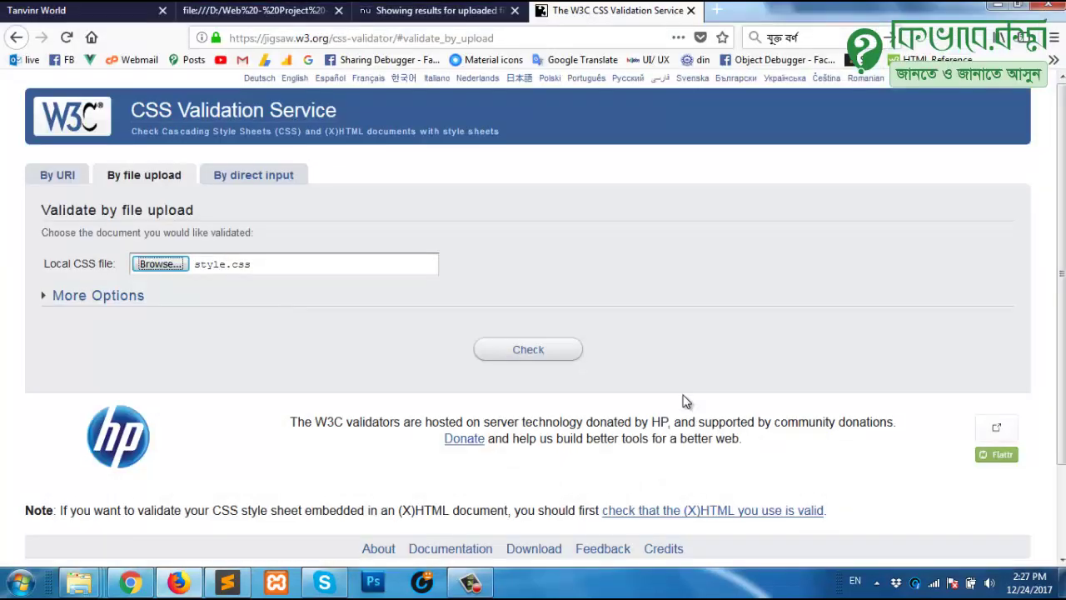
pyautogui.click(548, 352)
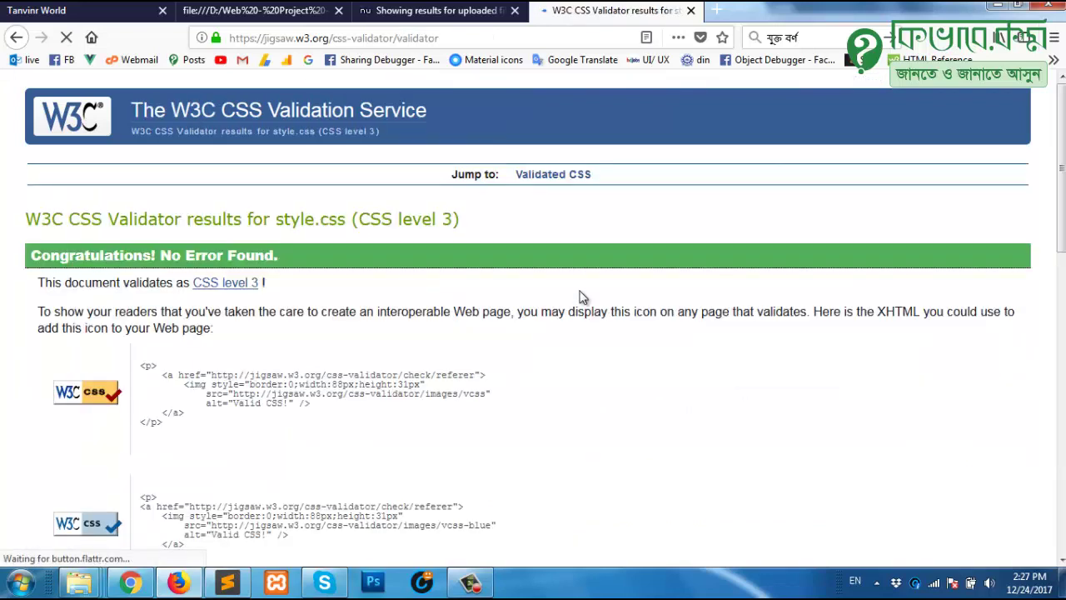
pyautogui.moveTo(310, 258); pyautogui.dragTo(337, 264)
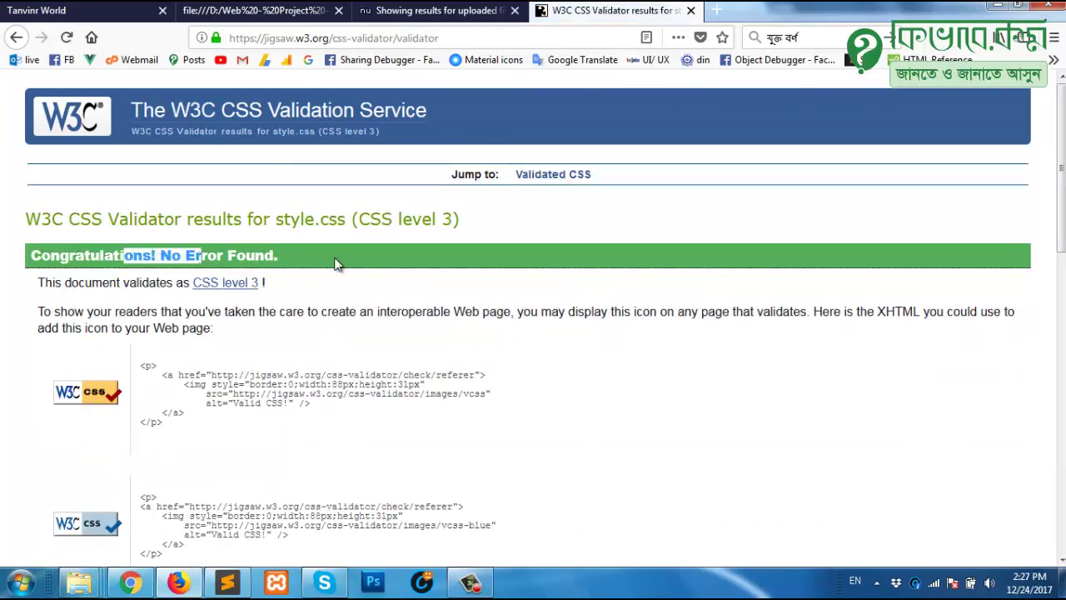
pyautogui.click(338, 264)
# Open css/style.css in Sublime Text.
pyautogui.click(243, 576)
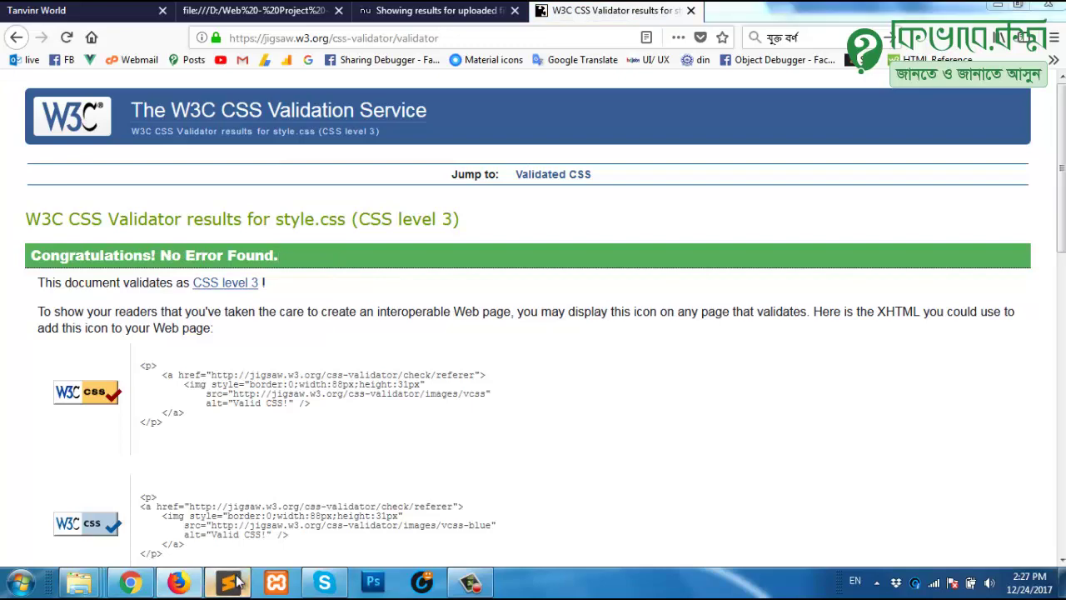
pyautogui.hotkey('ctrl', 'o')
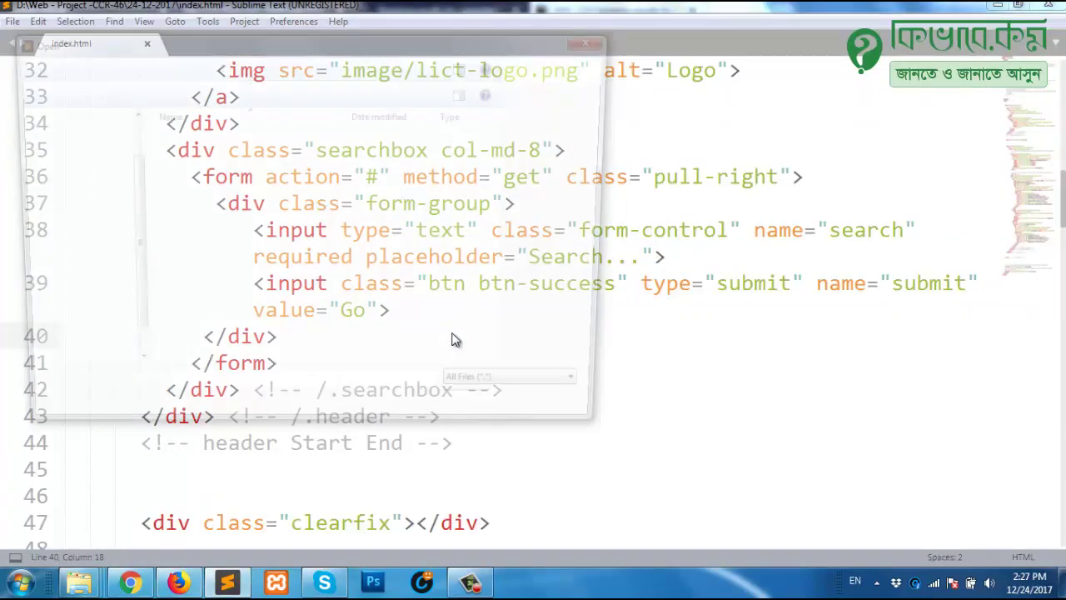
pyautogui.doubleClick(185, 138)
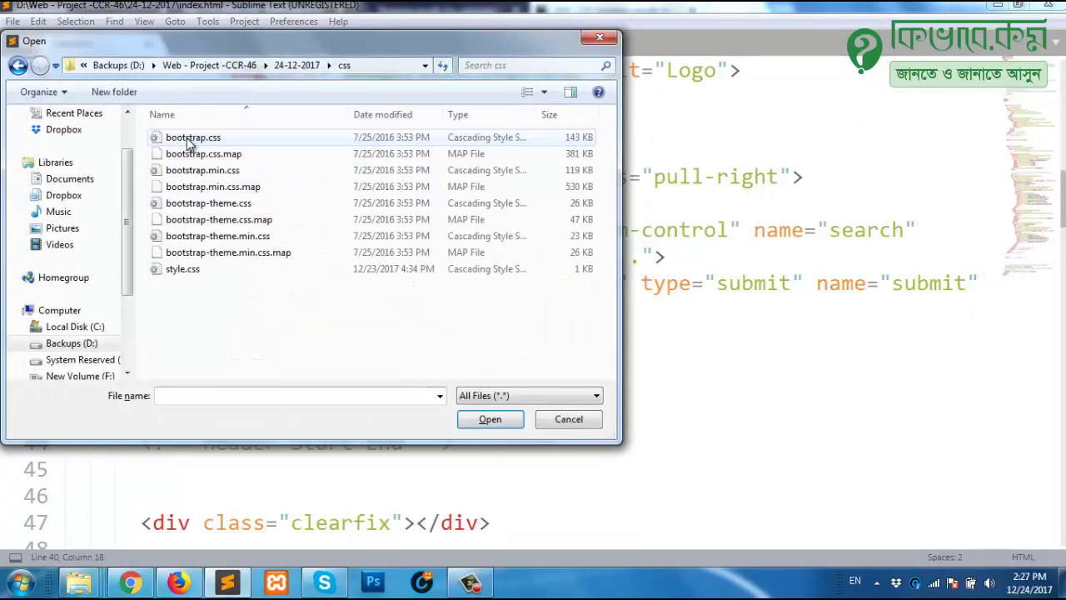
pyautogui.doubleClick(184, 268)
# Remove the .searchbox form rule's closing brace on line 8 and save style.css.
pyautogui.click(265, 177)
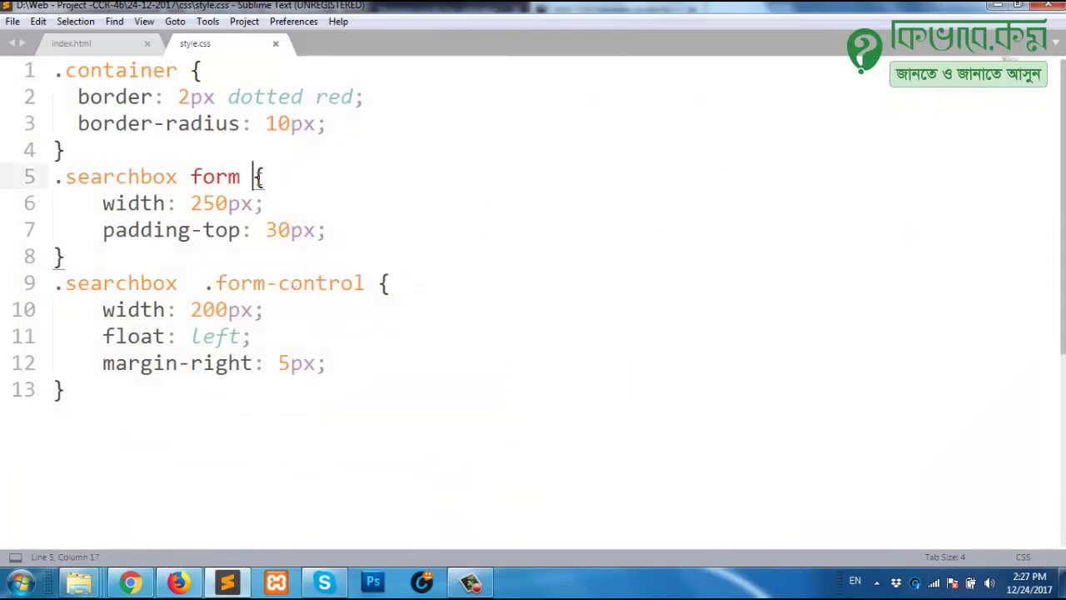
pyautogui.press('BackSpace')
pyautogui.hotkey('ctrl', 's')
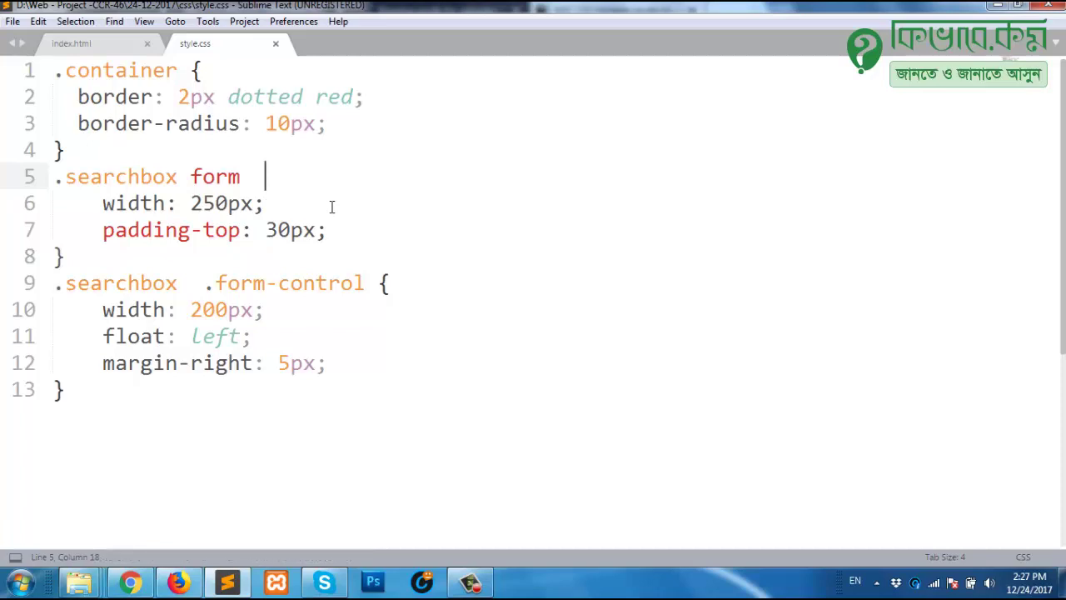
pyautogui.hotkey('ctrl', 'z')
pyautogui.click(326, 226)
pyautogui.moveTo(70, 258); pyautogui.dragTo(55, 255)
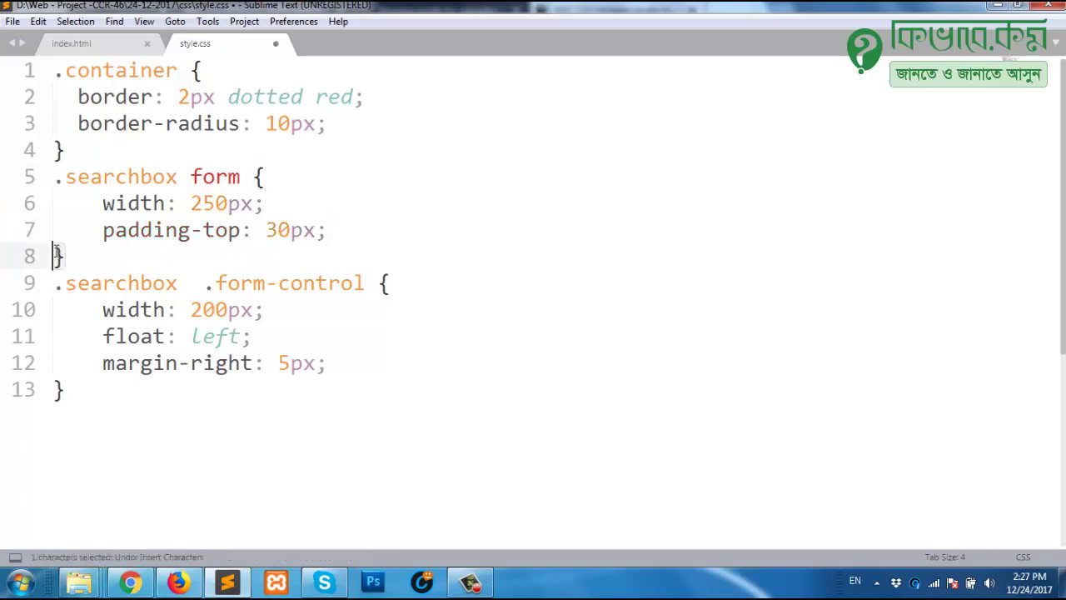
pyautogui.hotkey('ctrl', 's')
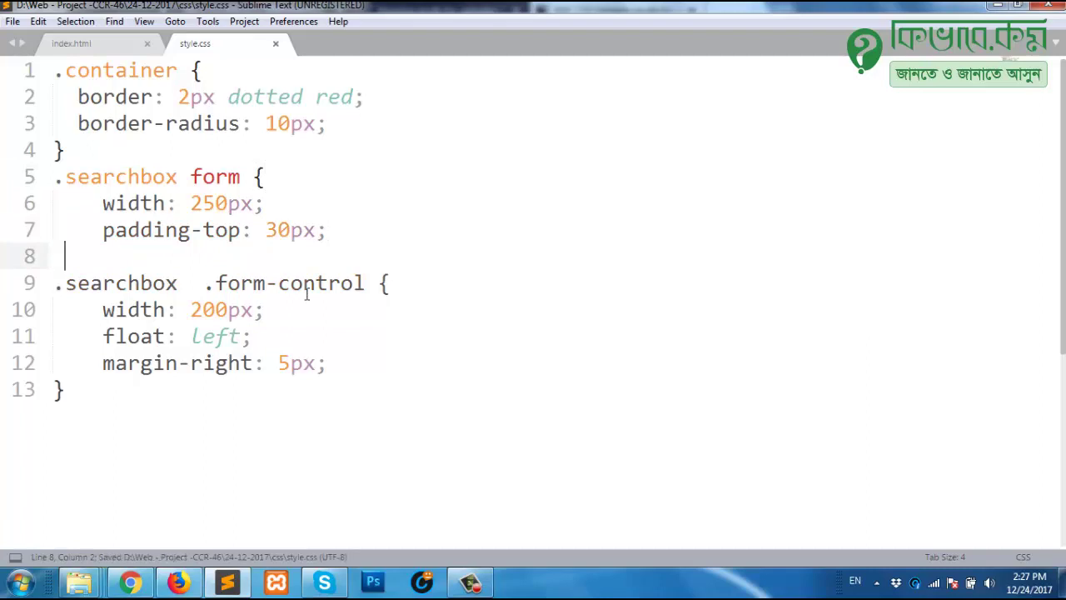
# Re-upload the edited style.css to the CSS validator and check it.
pyautogui.click(174, 585)
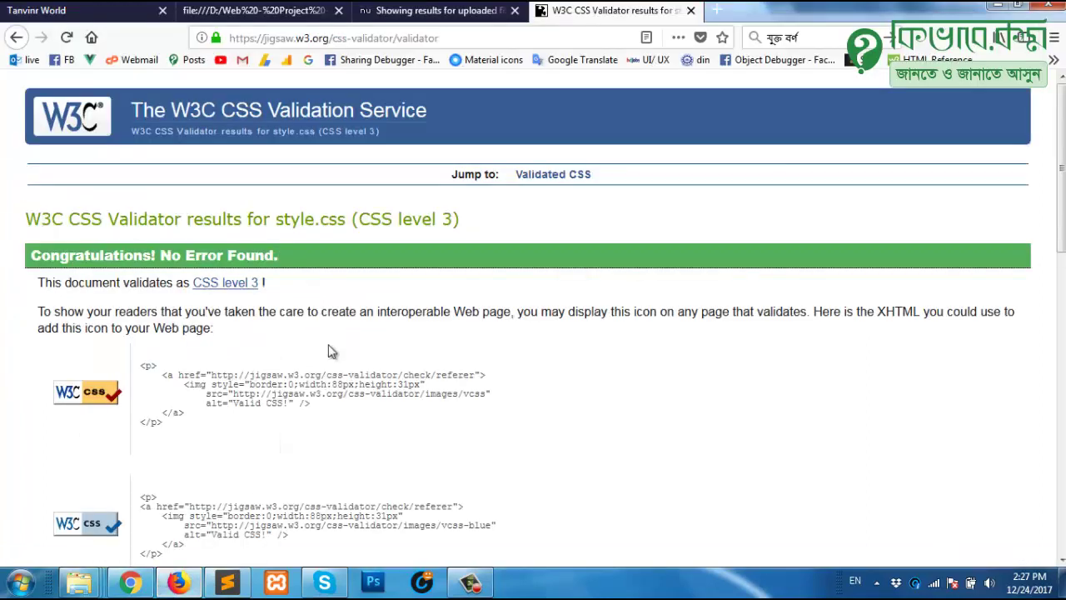
pyautogui.click(15, 38)
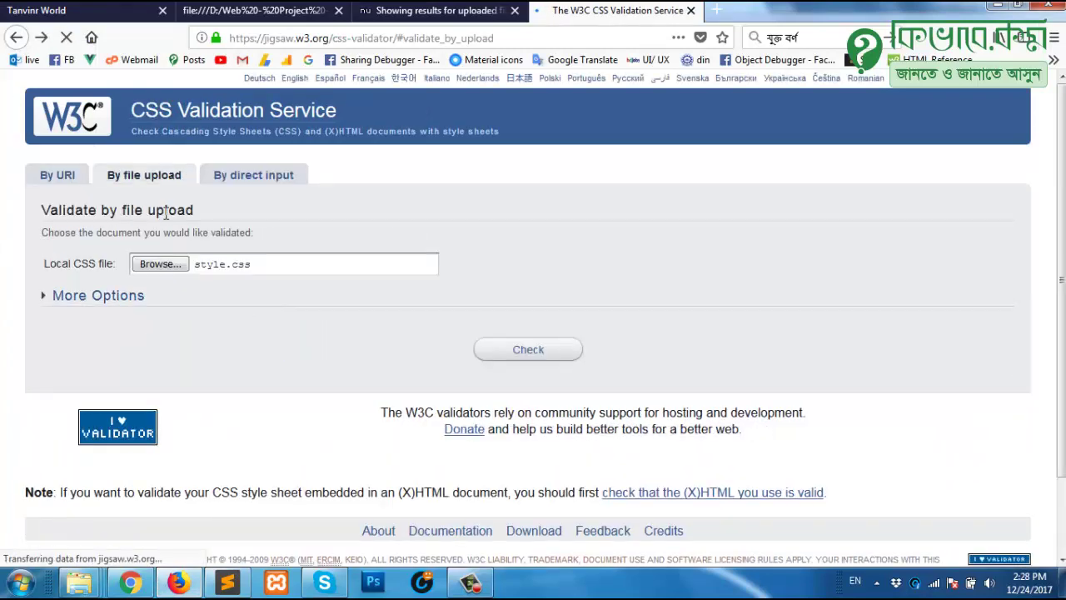
pyautogui.click(161, 264)
pyautogui.doubleClick(180, 240)
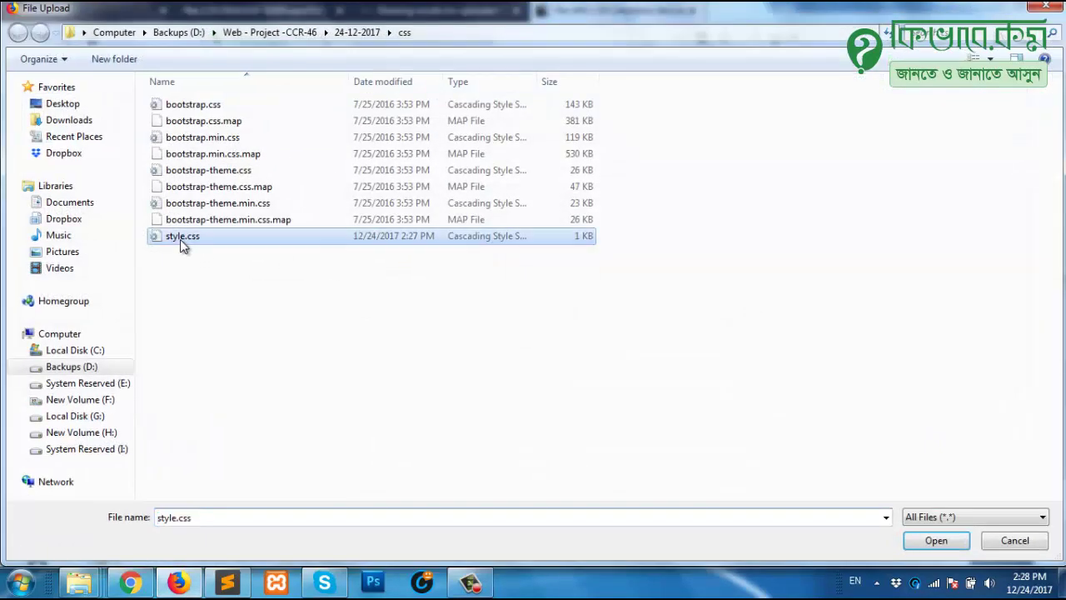
pyautogui.click(547, 351)
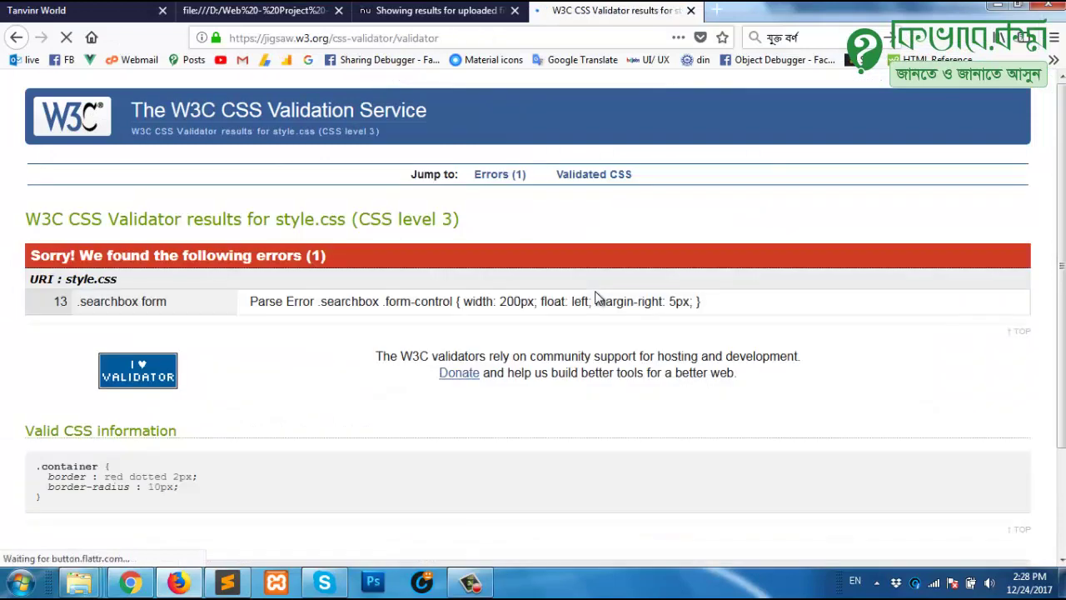
# Highlight the reported single parse error at line 13 in the .searchbox form rule.
pyautogui.moveTo(331, 257); pyautogui.dragTo(264, 257)
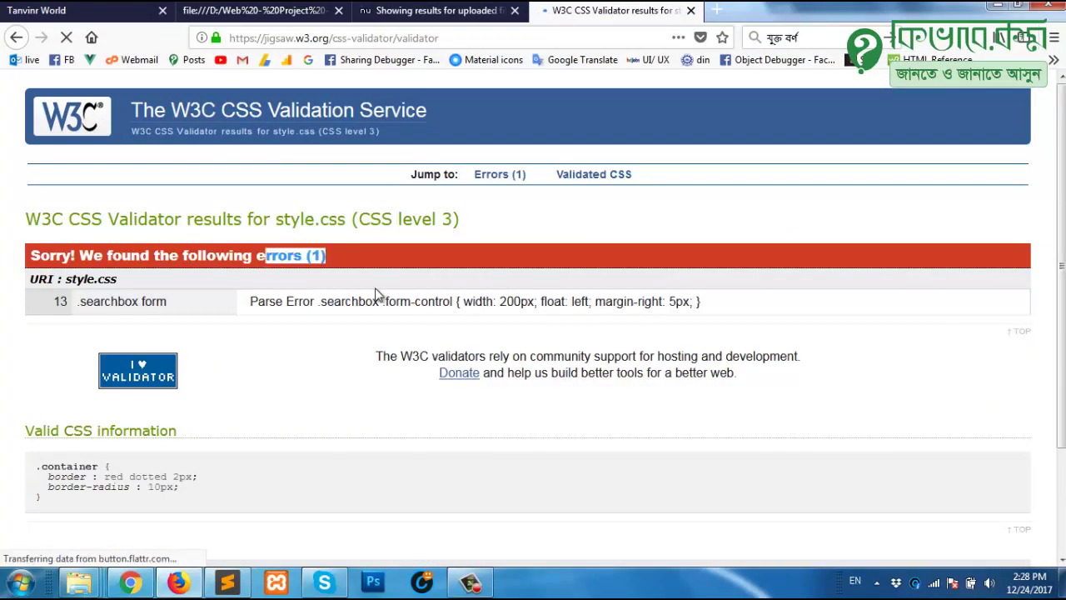
pyautogui.scroll(-3, 375, 294)
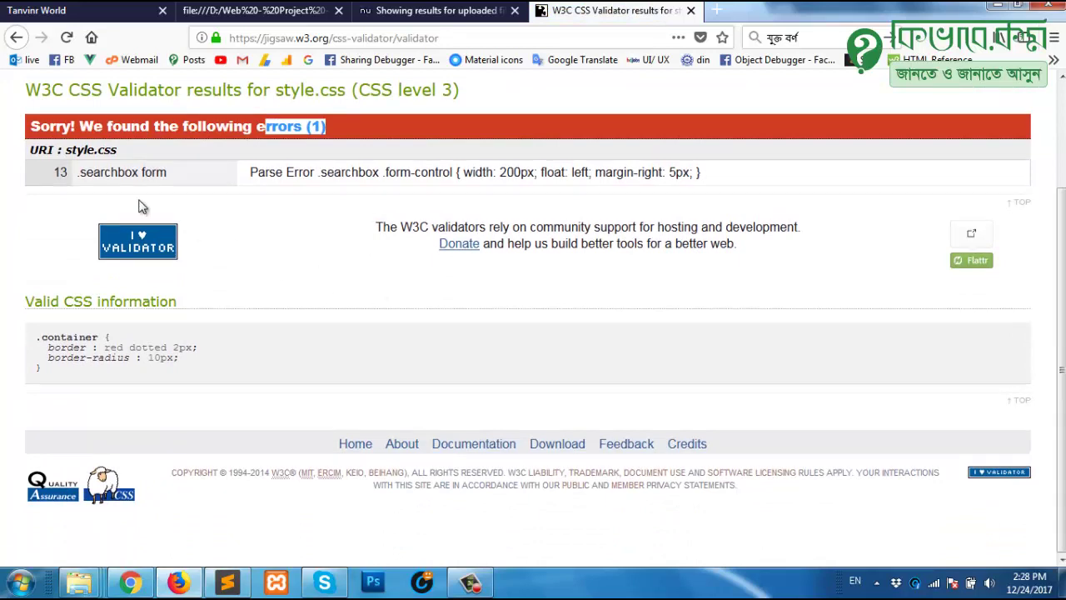
pyautogui.moveTo(170, 178); pyautogui.dragTo(99, 174)
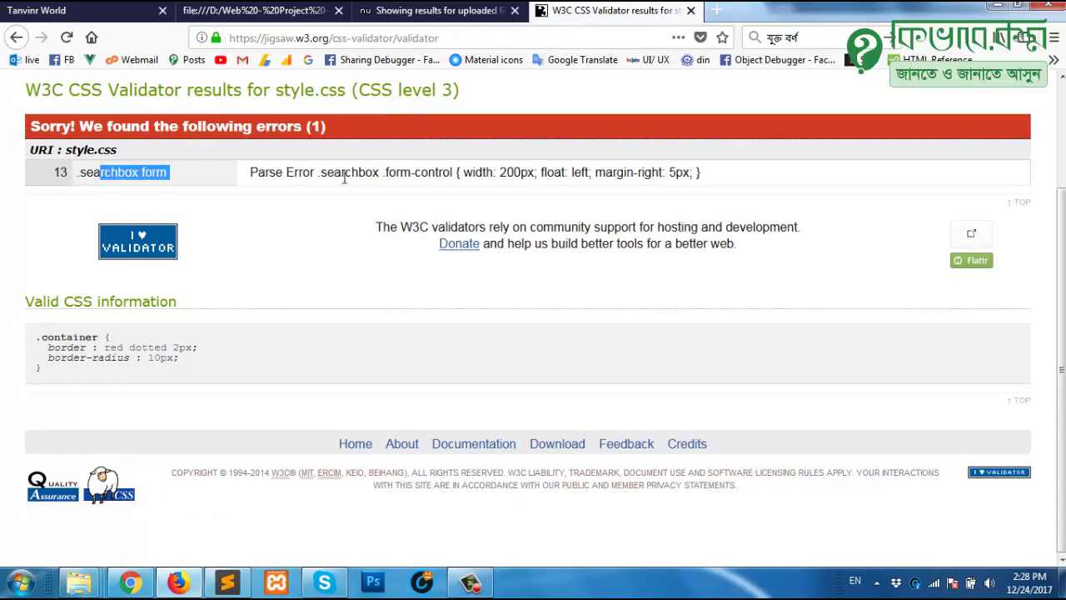
pyautogui.moveTo(342, 174); pyautogui.dragTo(458, 172)
pyautogui.click(742, 183)
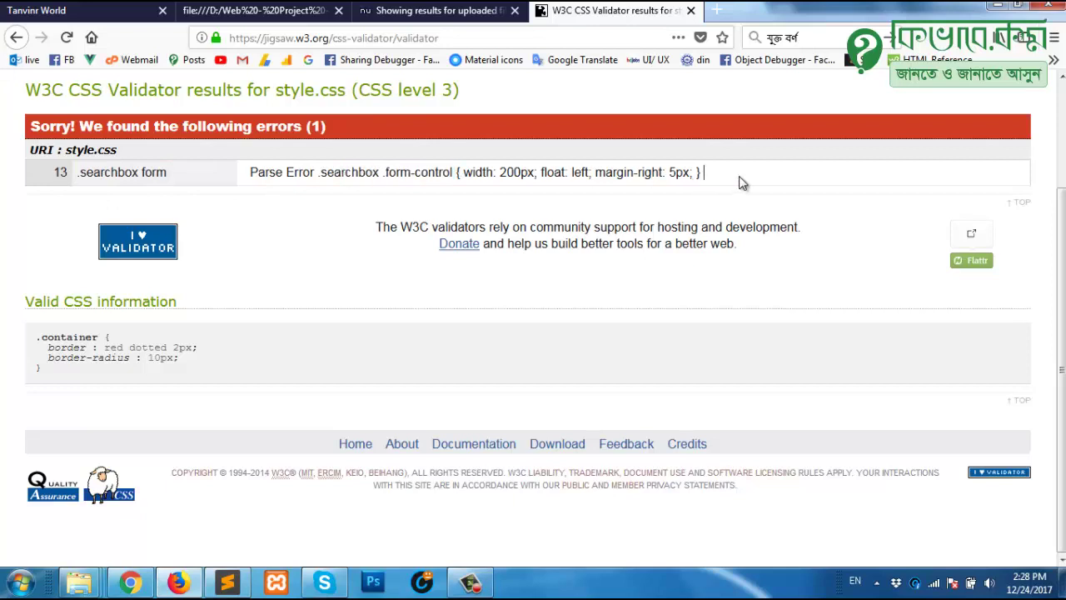
# Inspect the braces around the .form-control rule in style.css.
pyautogui.click(227, 581)
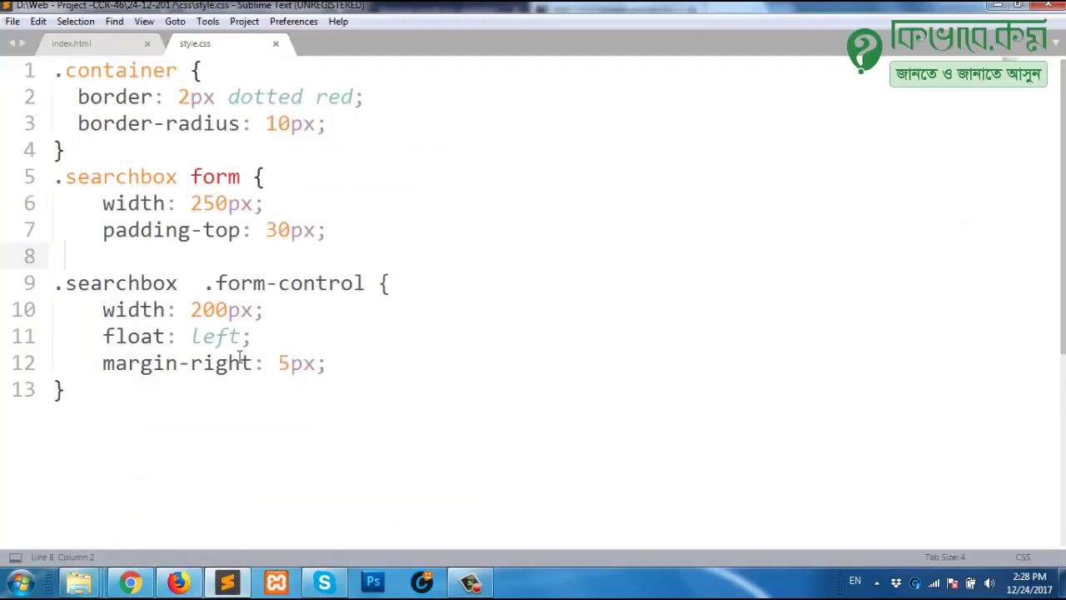
pyautogui.click(66, 387)
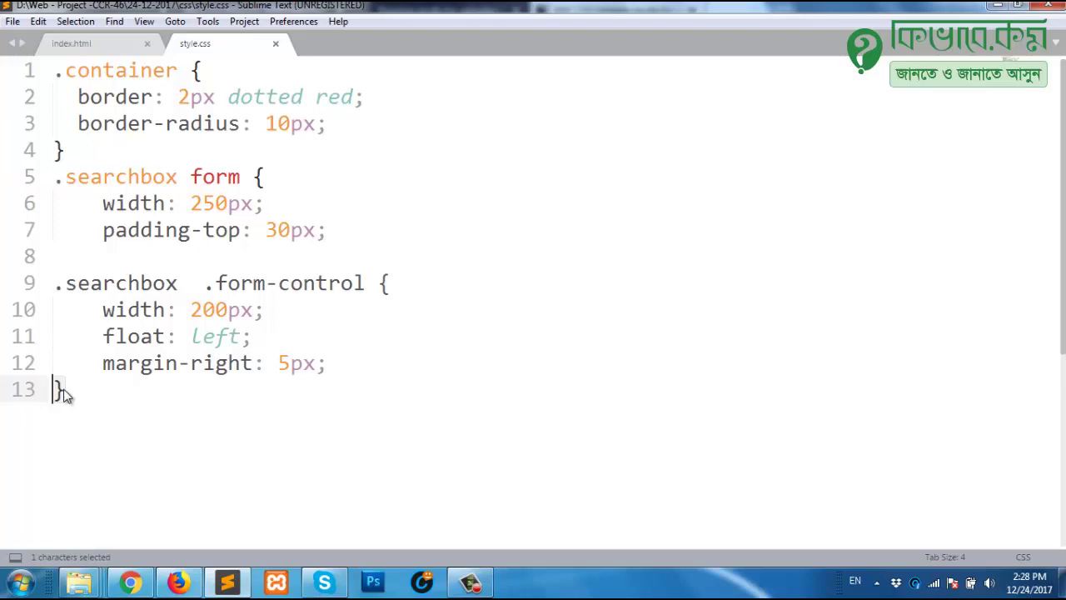
pyautogui.click(394, 287)
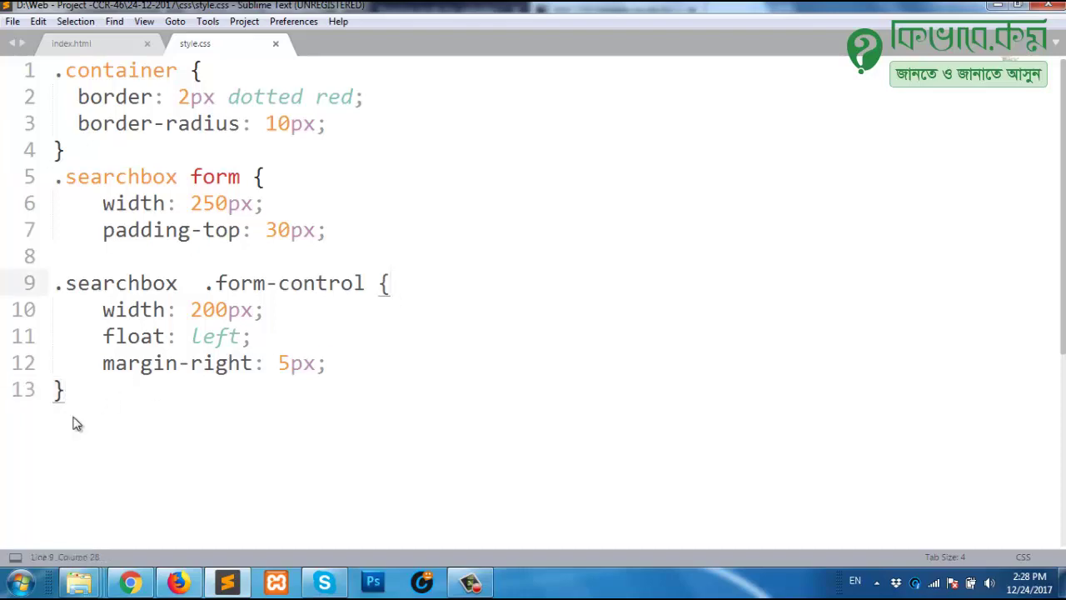
pyautogui.moveTo(65, 392); pyautogui.dragTo(52, 283)
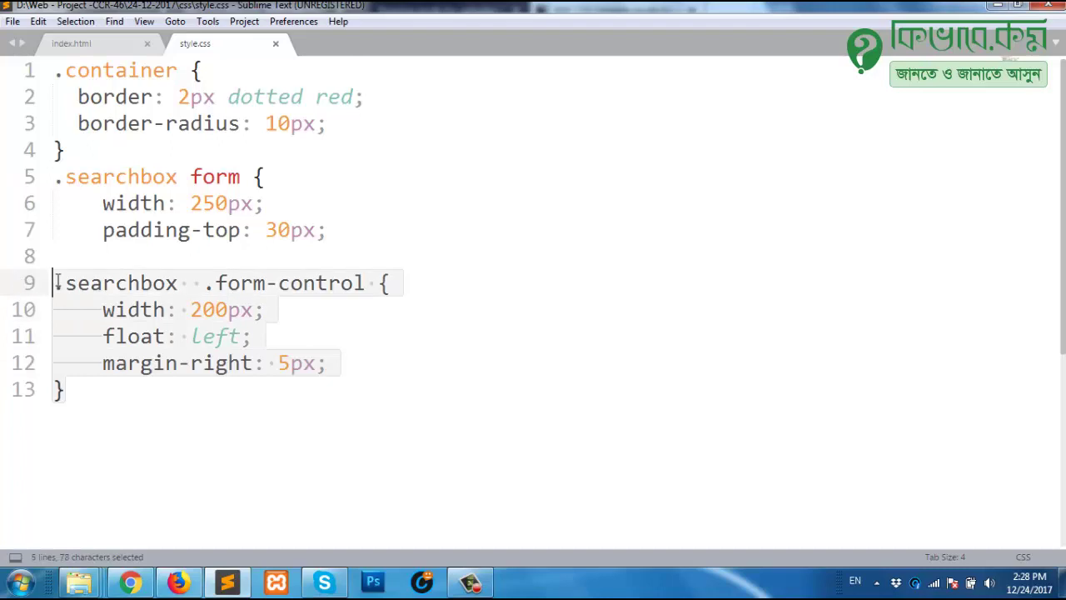
pyautogui.click(83, 345)
# Restore the closing brace on line 8, save style.css, and dismiss the licence prompt.
pyautogui.click(86, 263)
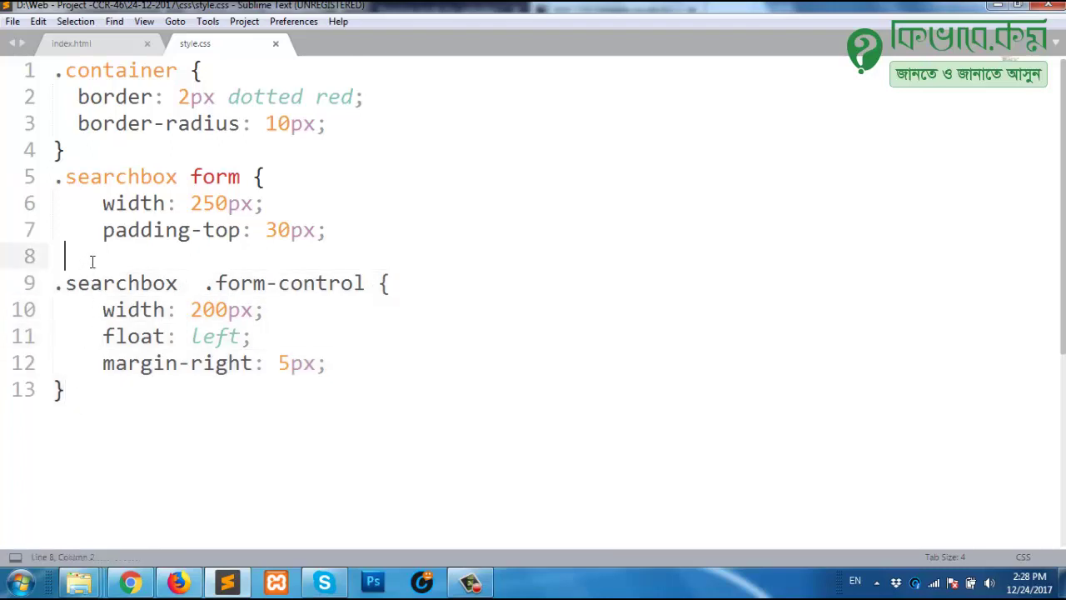
pyautogui.click(266, 176)
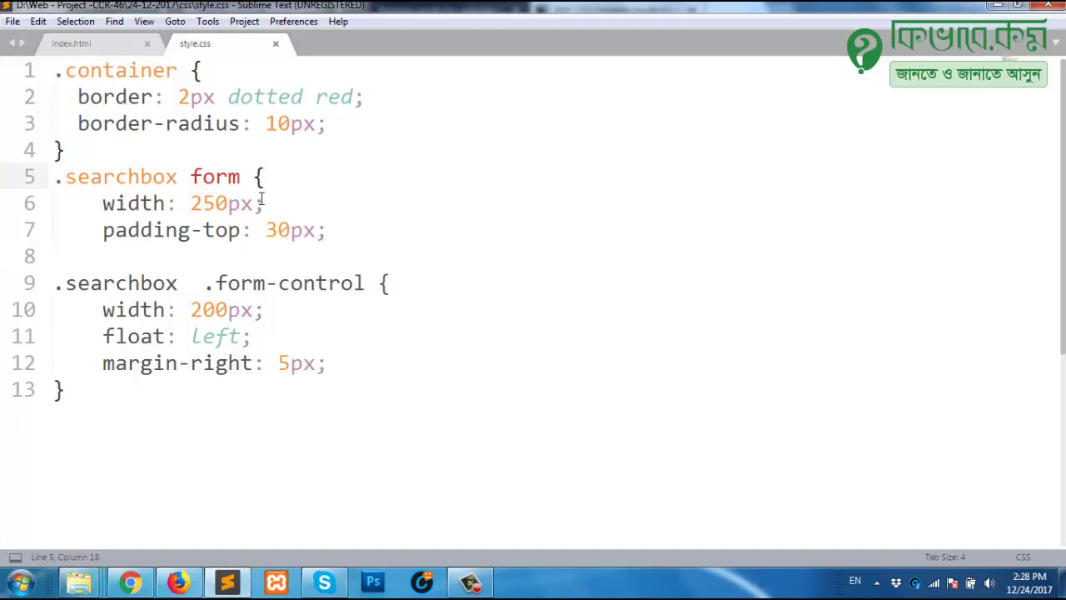
pyautogui.click(95, 264)
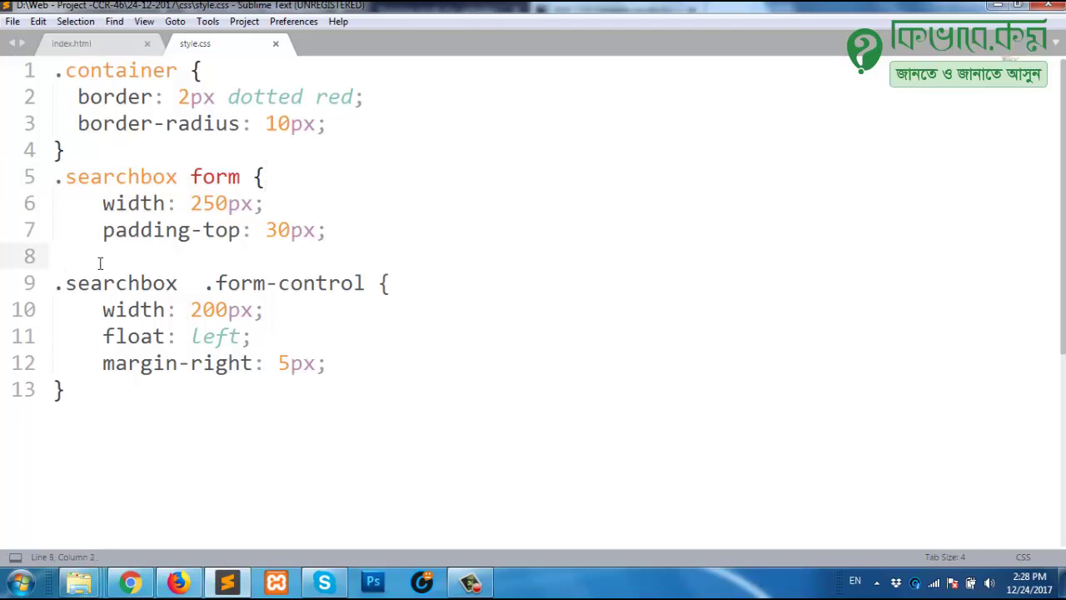
pyautogui.write('}')
pyautogui.hotkey('ctrl', 's')
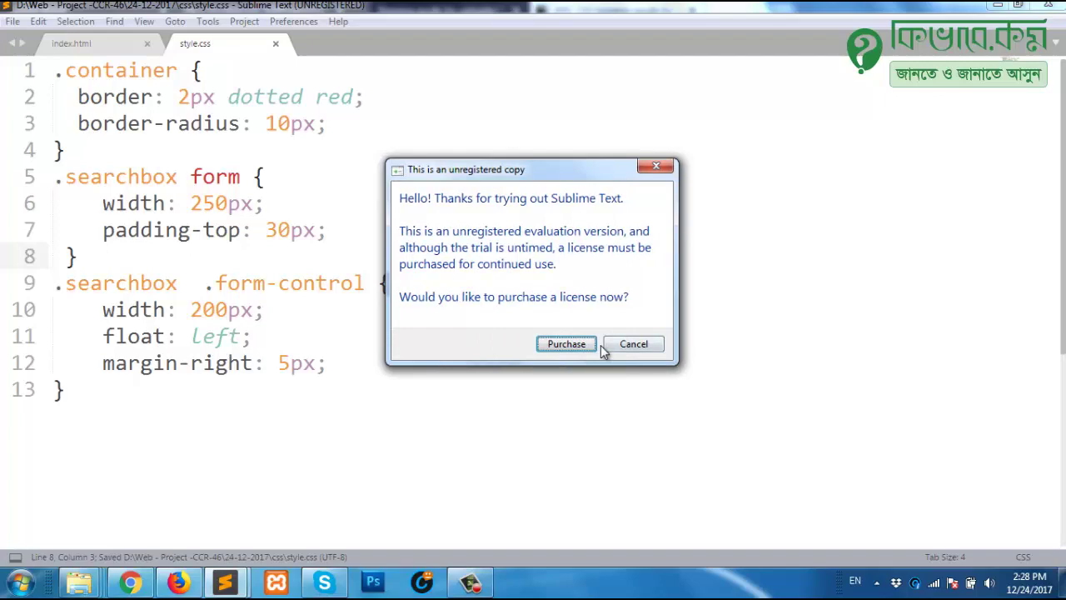
pyautogui.click(654, 344)
# Re-upload the fixed style.css and confirm it validates as CSS level 3 without errors.
pyautogui.click(177, 581)
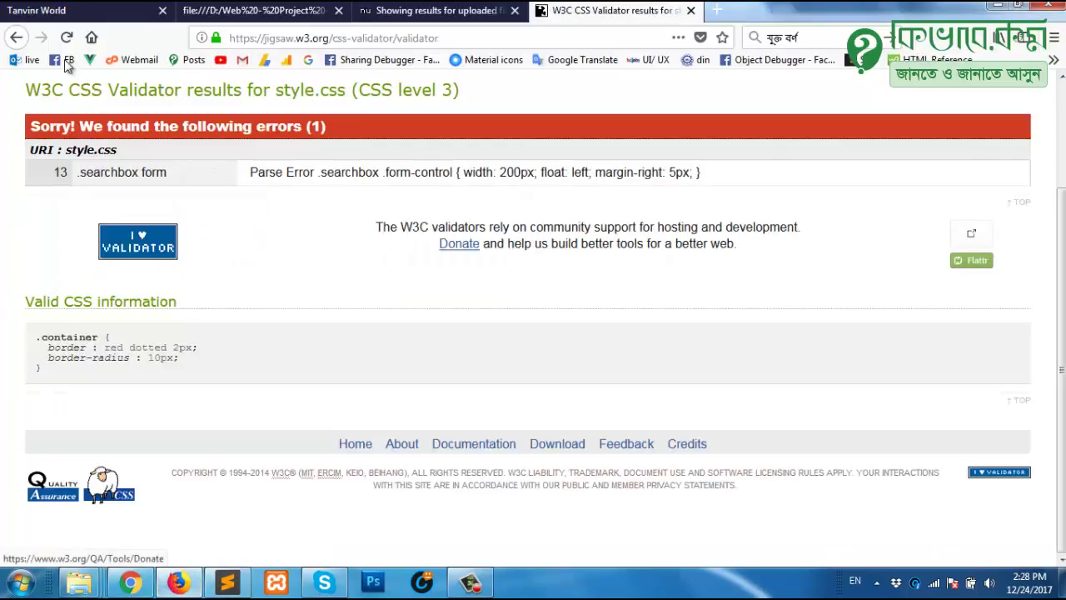
pyautogui.click(15, 38)
pyautogui.click(166, 265)
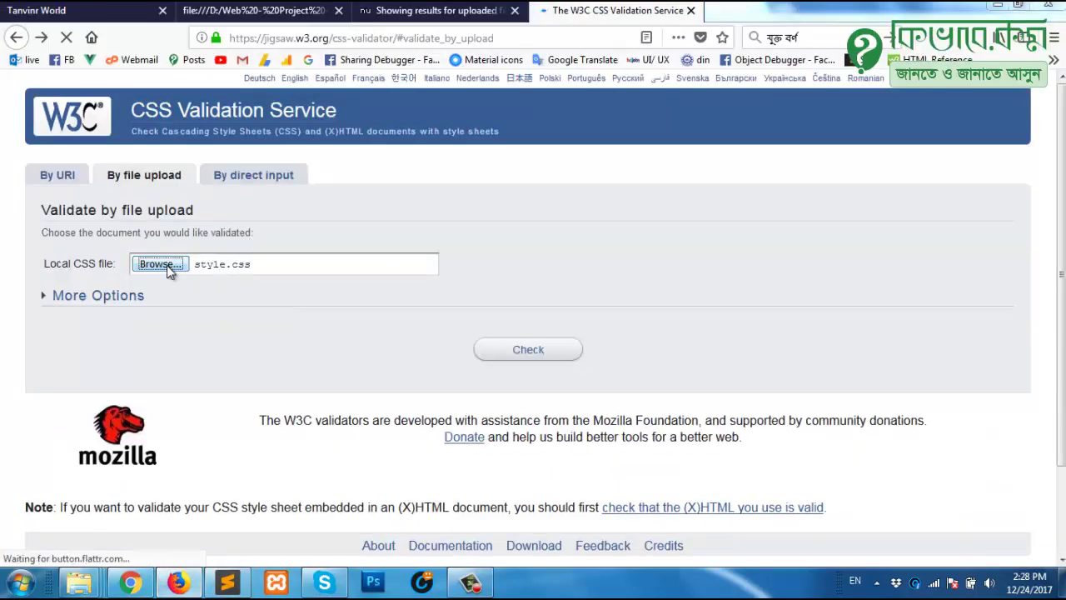
pyautogui.click(233, 237)
pyautogui.click(932, 538)
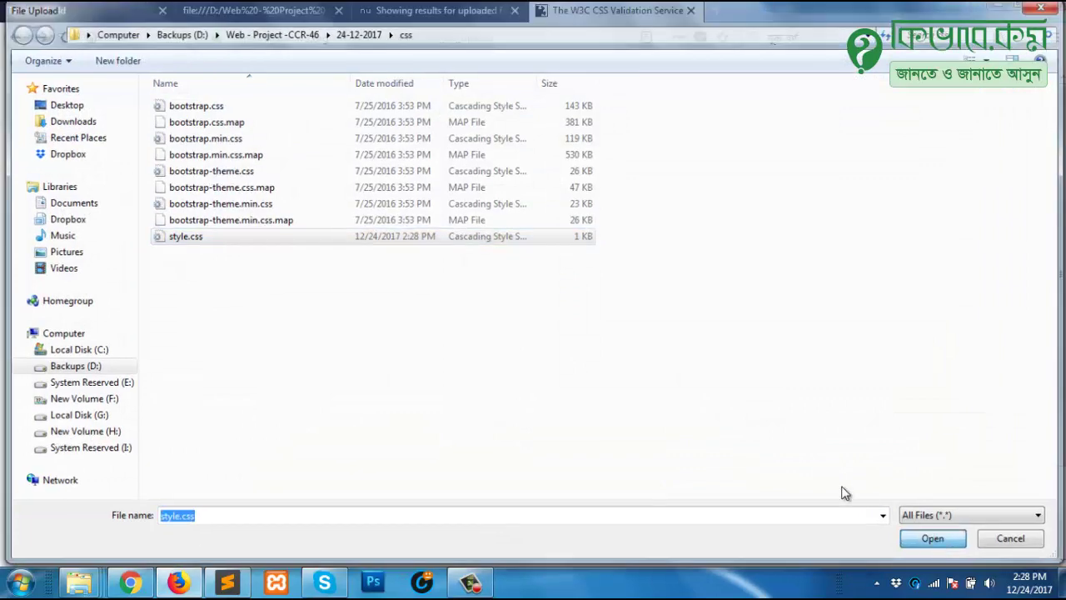
pyautogui.click(542, 360)
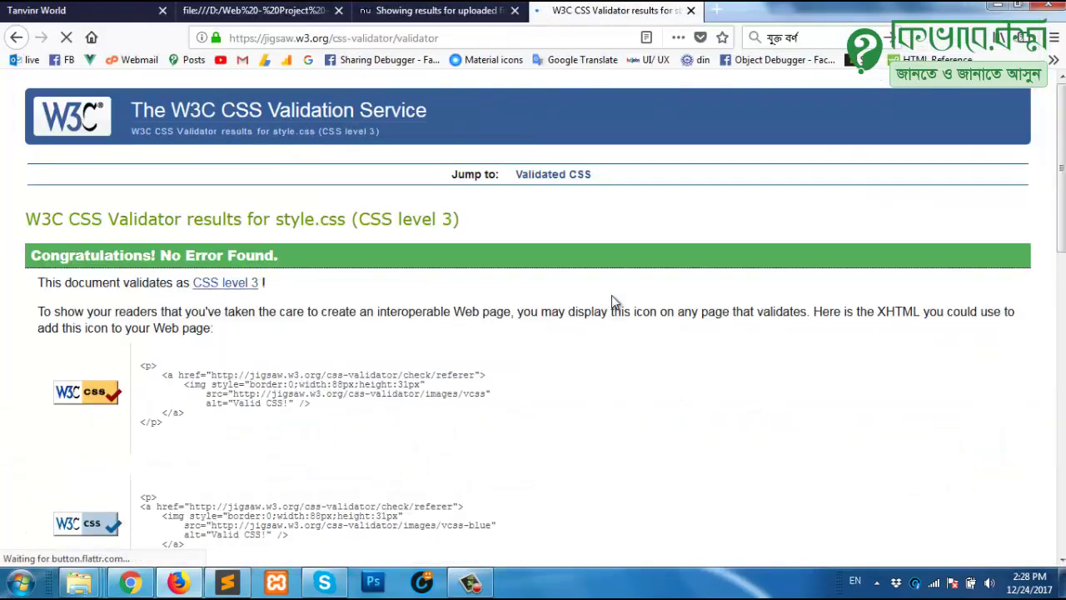